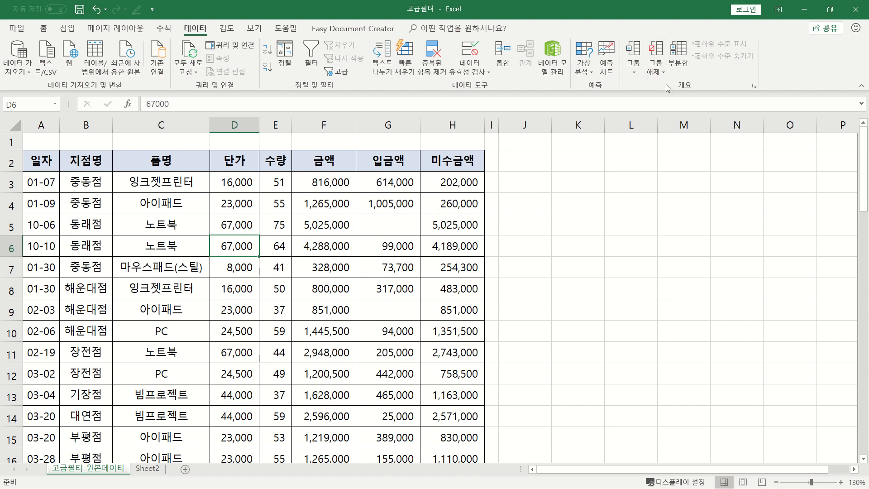
- Enter the criteria headers 지점명 in J2 and 품명 in K2 beside the data table
{"action": "left_click", "coordinate": [186, 239]}
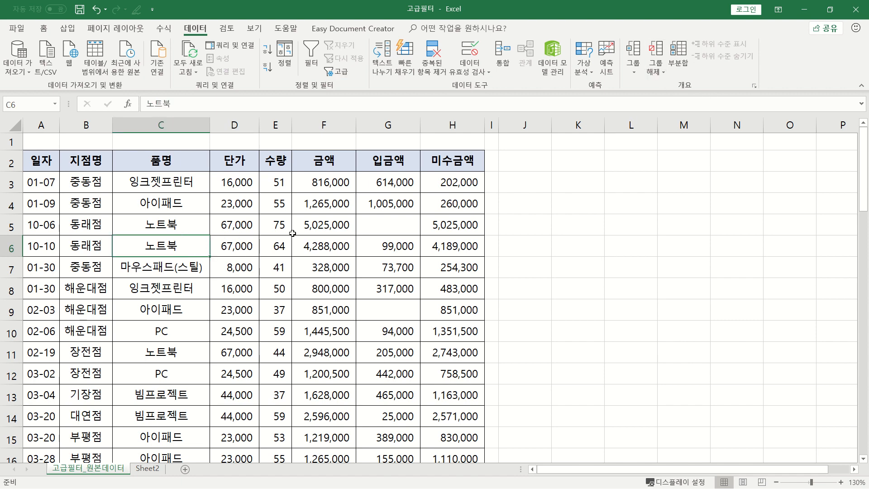
{"action": "left_click", "coordinate": [585, 161]}
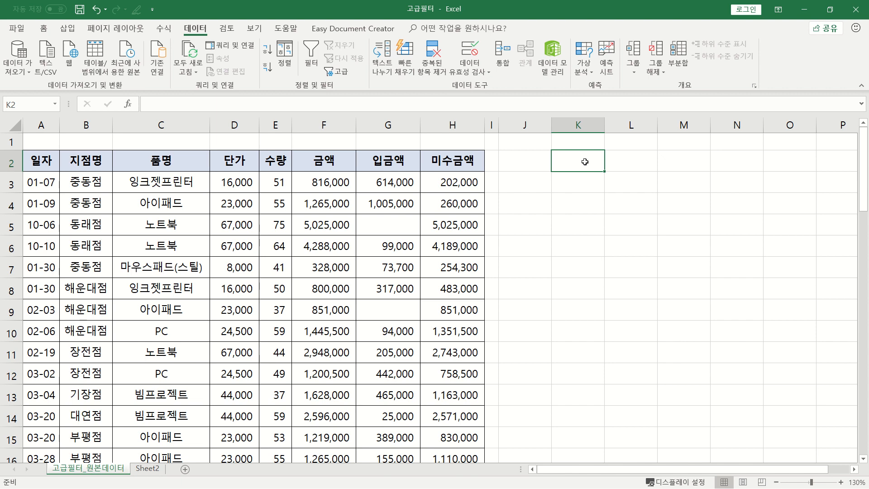
{"action": "left_click", "coordinate": [532, 163]}
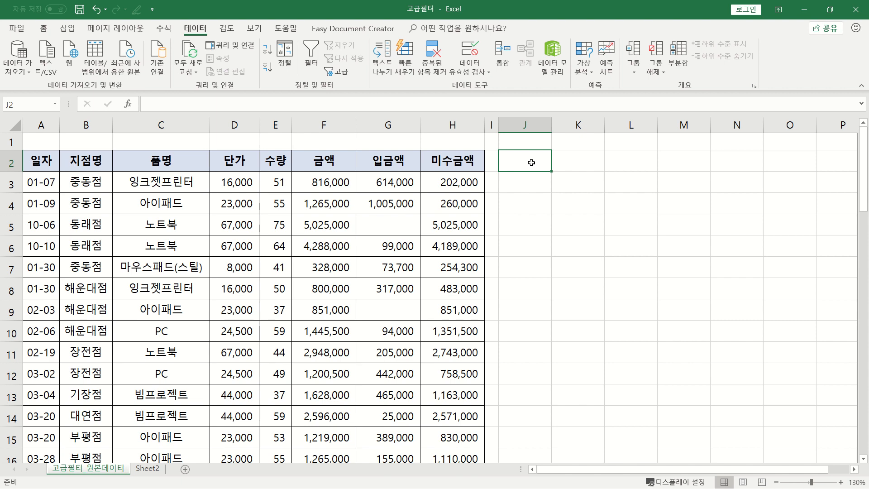
{"action": "type", "text": "지점명"}
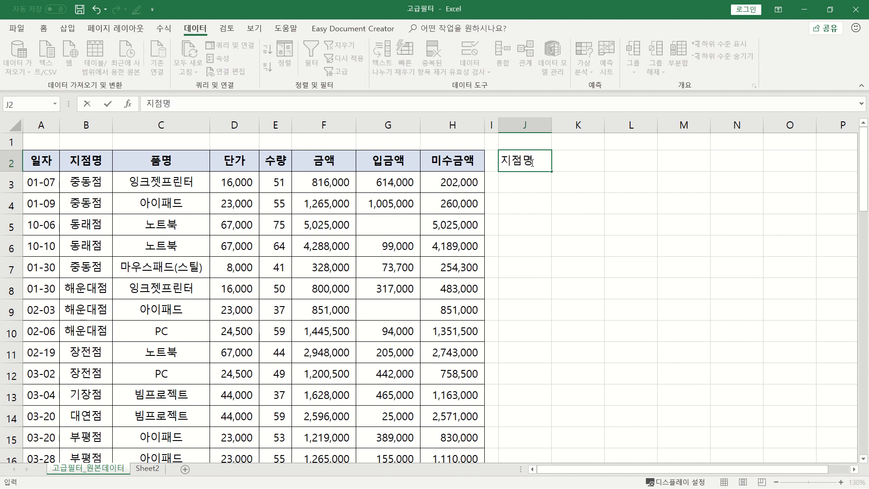
{"action": "key", "text": "Tab"}
{"action": "type", "text": "품명"}
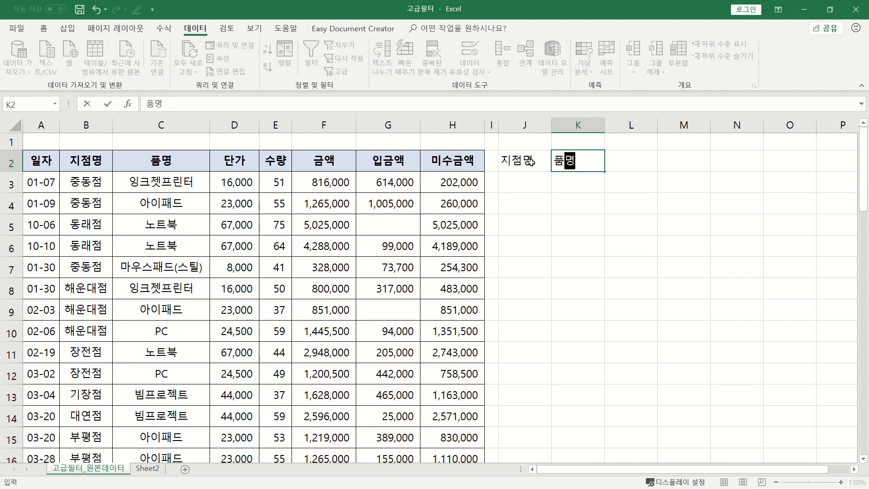
{"action": "key", "text": "Tab"}
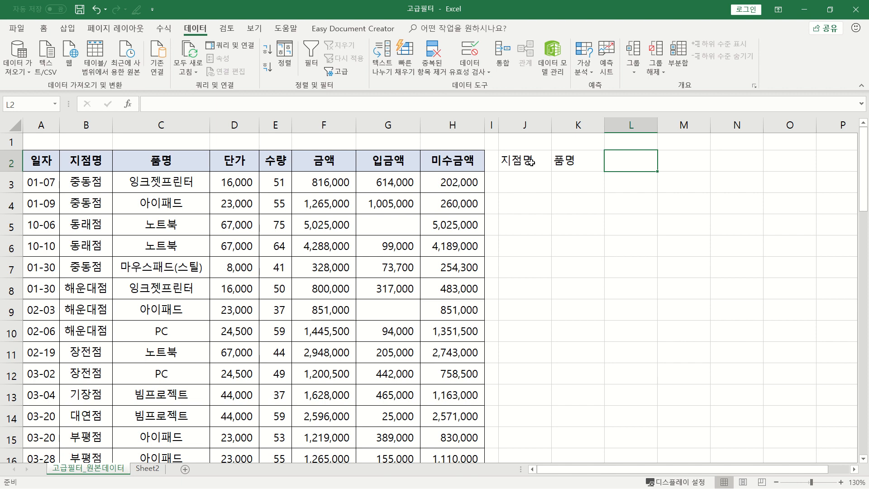
- Enter the criteria values 중동점 in J3 and 아이패드 in K3, on the same row
{"action": "left_click", "coordinate": [520, 182]}
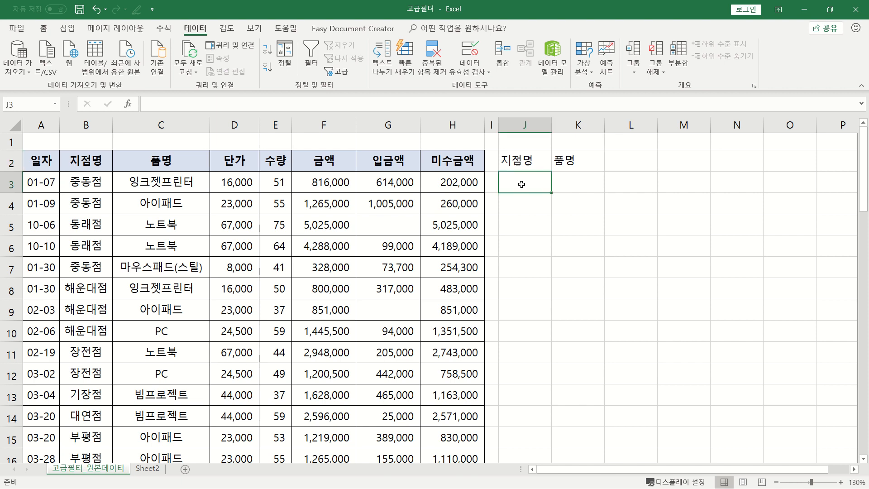
{"action": "type", "text": "중동점"}
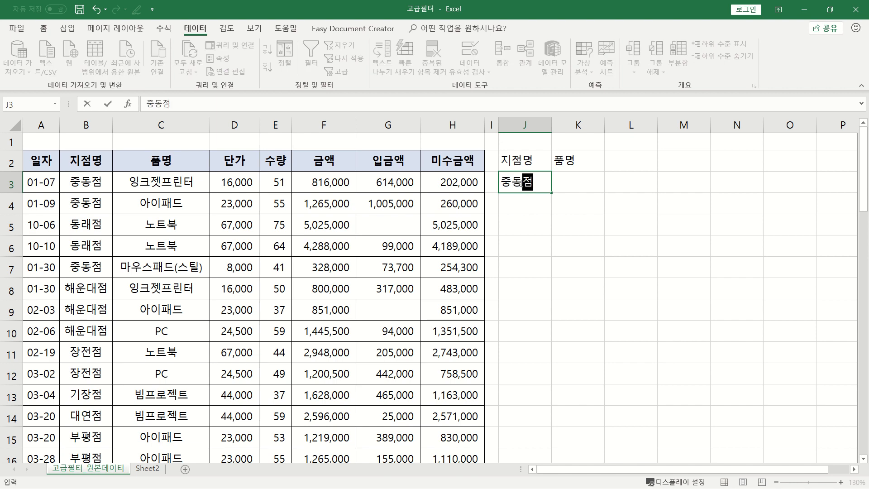
{"action": "key", "text": "Tab"}
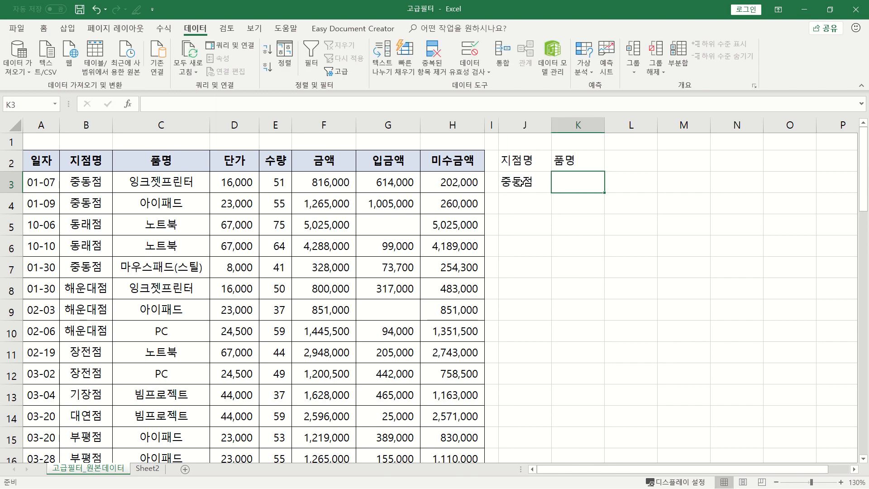
{"action": "type", "text": "아이패드"}
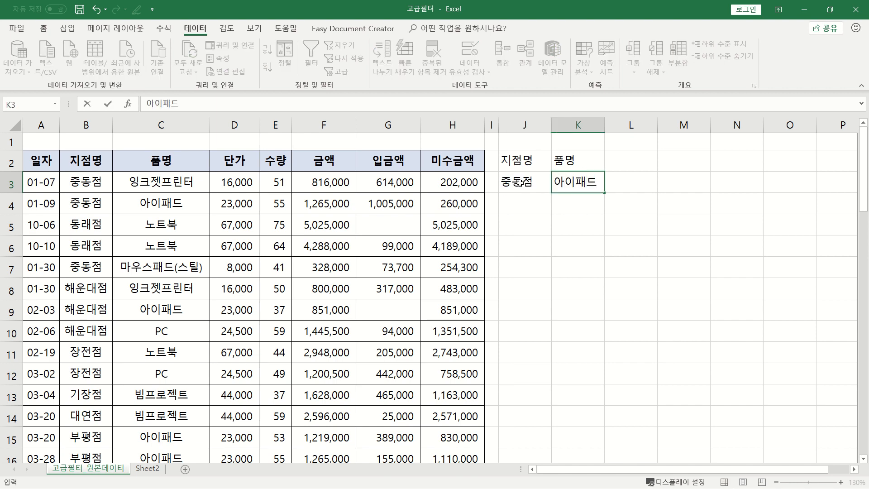
{"action": "key", "text": "Return"}
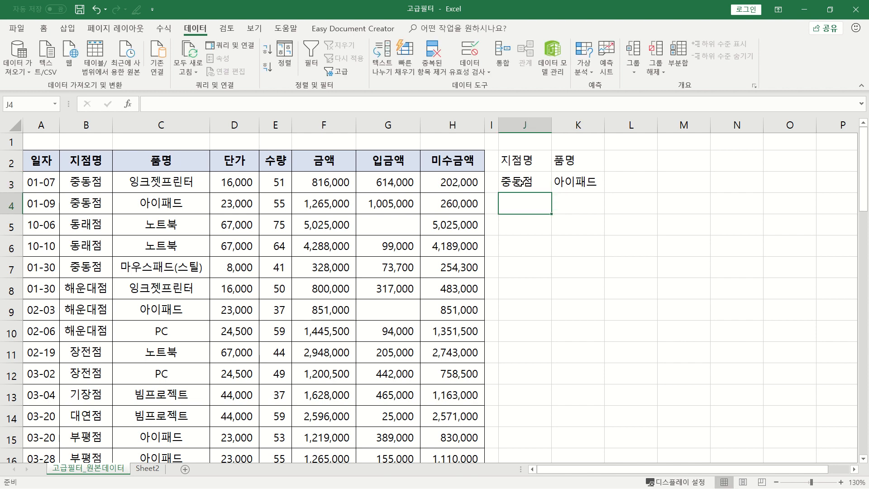
- Start an Advanced Filter with list range A2:H58 and criteria range J2:K3
{"action": "left_click", "coordinate": [541, 219]}
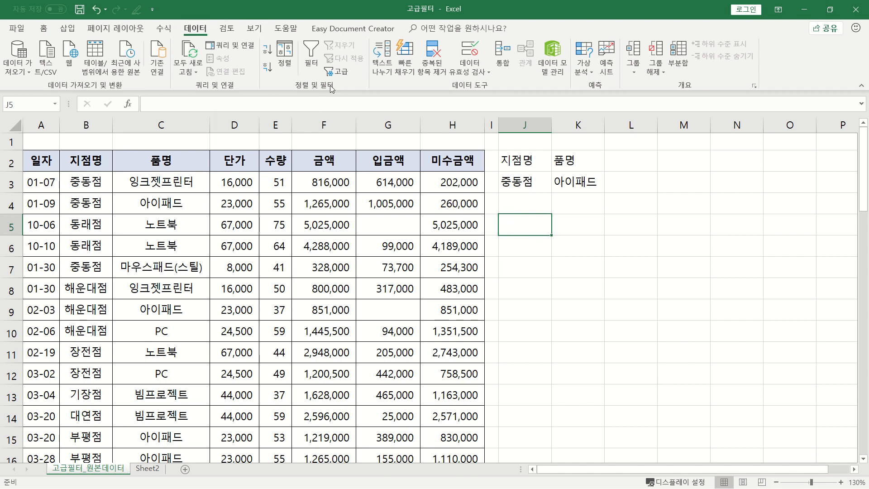
{"action": "left_click", "coordinate": [338, 71]}
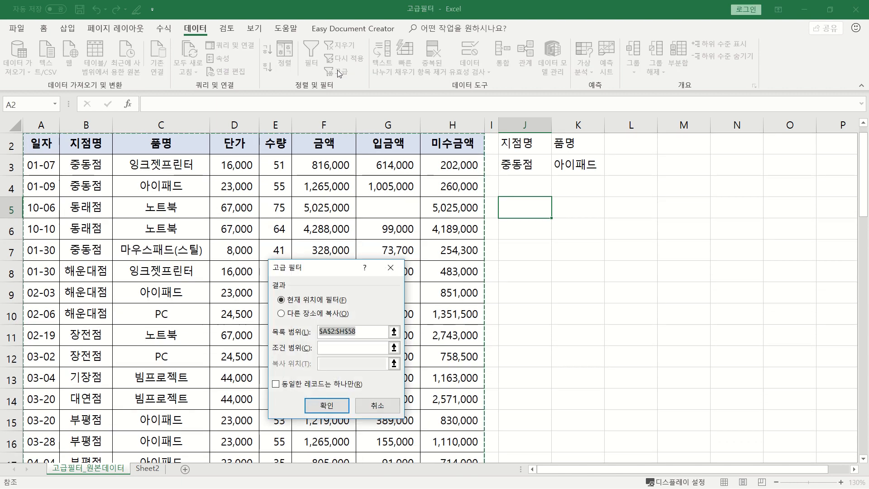
{"action": "left_click_drag", "start_coordinate": [334, 268], "coordinate": [569, 209]}
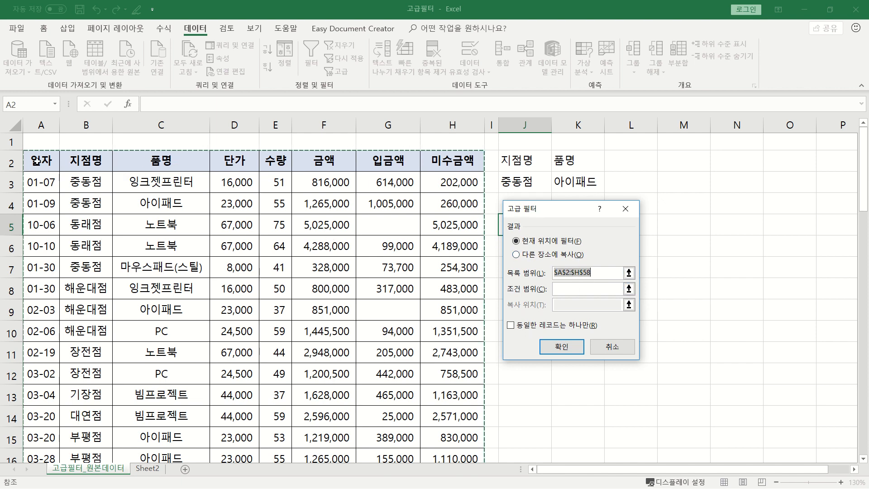
{"action": "left_click_drag", "start_coordinate": [32, 159], "coordinate": [473, 421]}
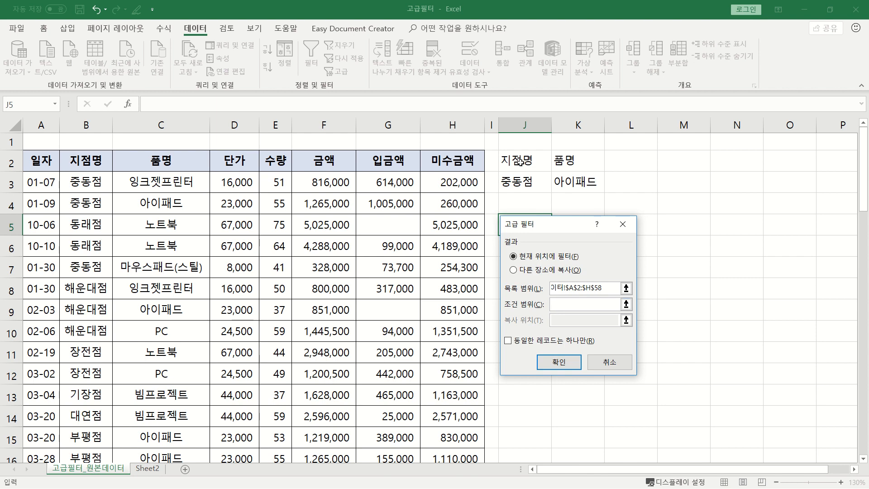
{"action": "left_click_drag", "start_coordinate": [515, 158], "coordinate": [575, 181]}
{"action": "left_click_drag", "start_coordinate": [557, 224], "coordinate": [676, 155]}
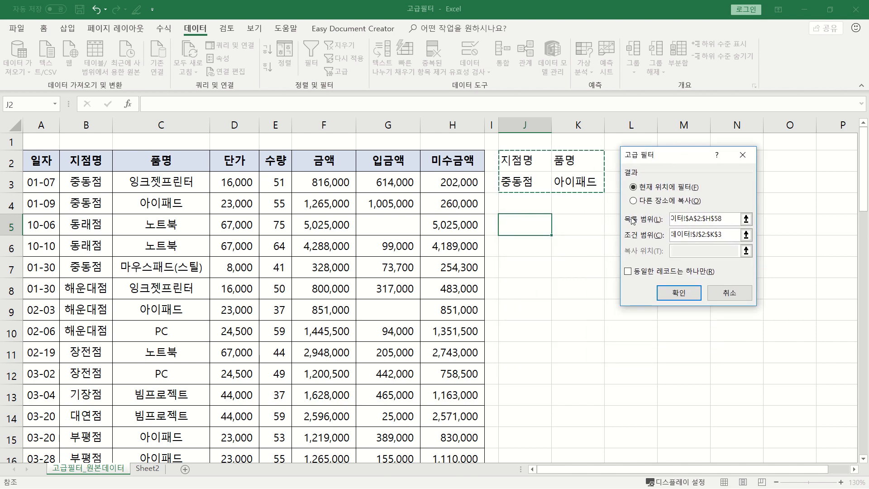
- Set the Advanced Filter to copy its results to another location at J5, and run it
{"action": "left_click", "coordinate": [633, 200]}
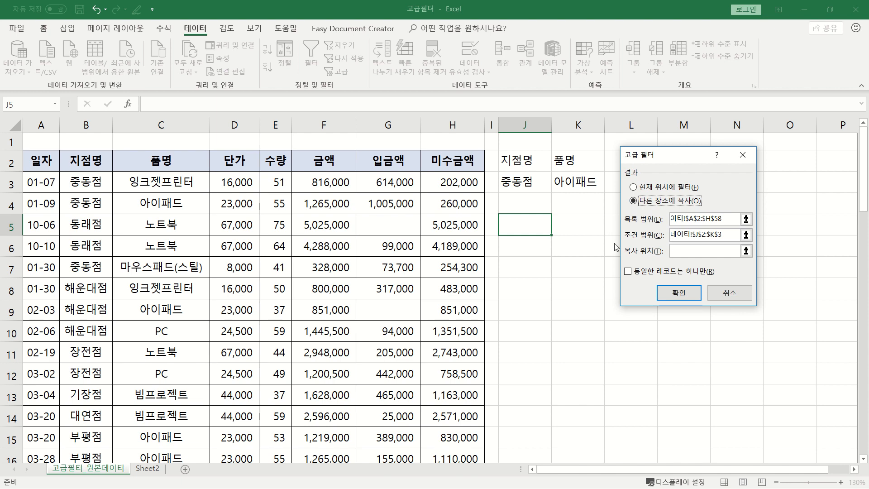
{"action": "left_click", "coordinate": [681, 251]}
{"action": "left_click", "coordinate": [535, 222]}
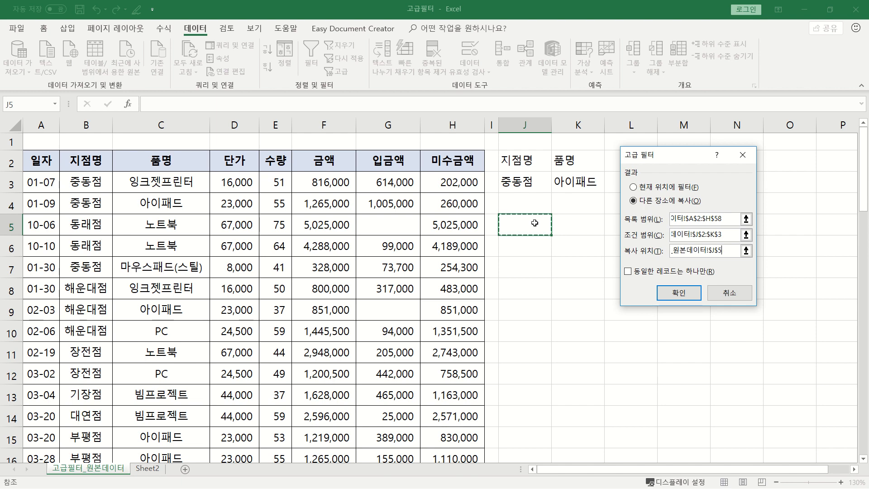
{"action": "left_click", "coordinate": [684, 293]}
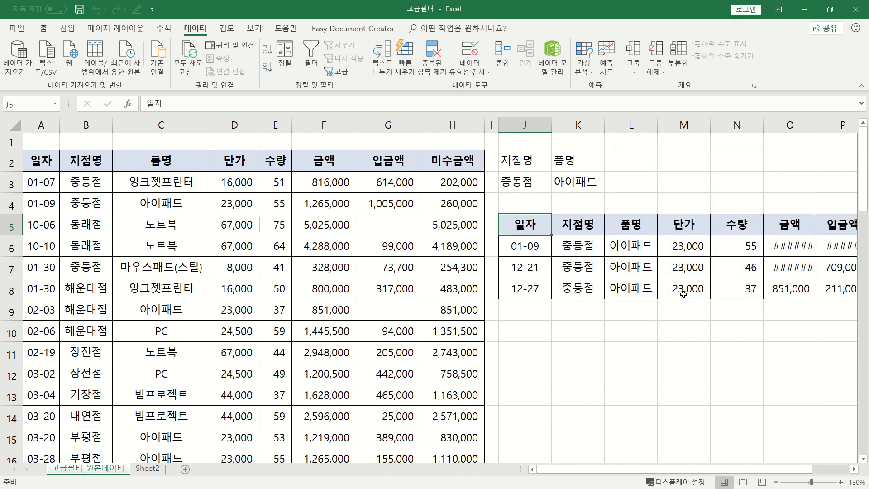
- Autofit the widths of columns O and P in the filtered results
{"action": "left_click", "coordinate": [854, 471]}
{"action": "left_click", "coordinate": [855, 471]}
{"action": "left_click_drag", "start_coordinate": [535, 117], "coordinate": [587, 119]}
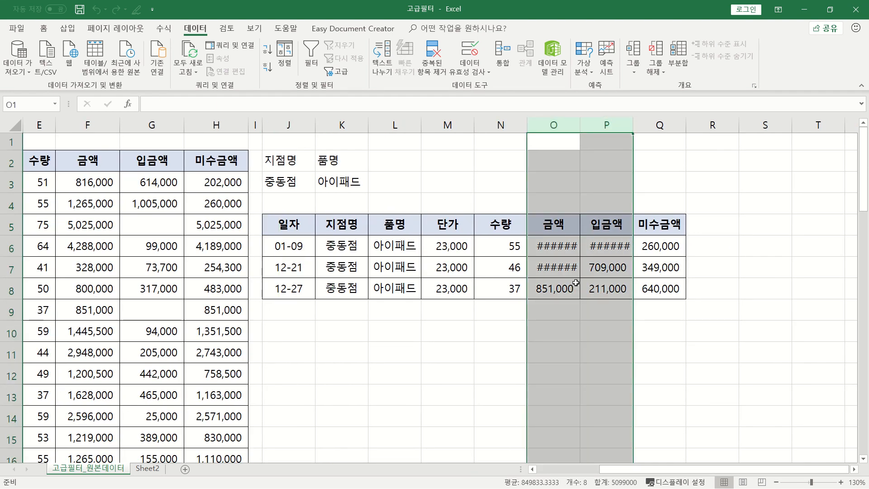
{"action": "double_click", "coordinate": [580, 125]}
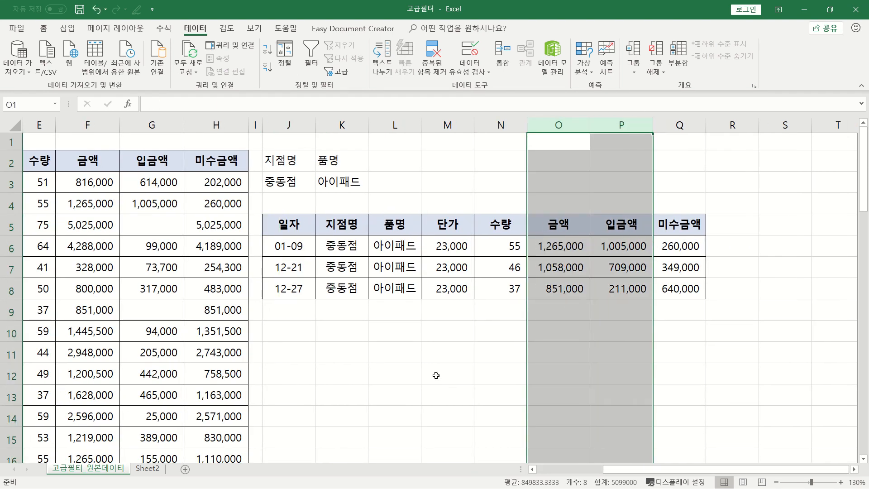
{"action": "left_click", "coordinate": [436, 376]}
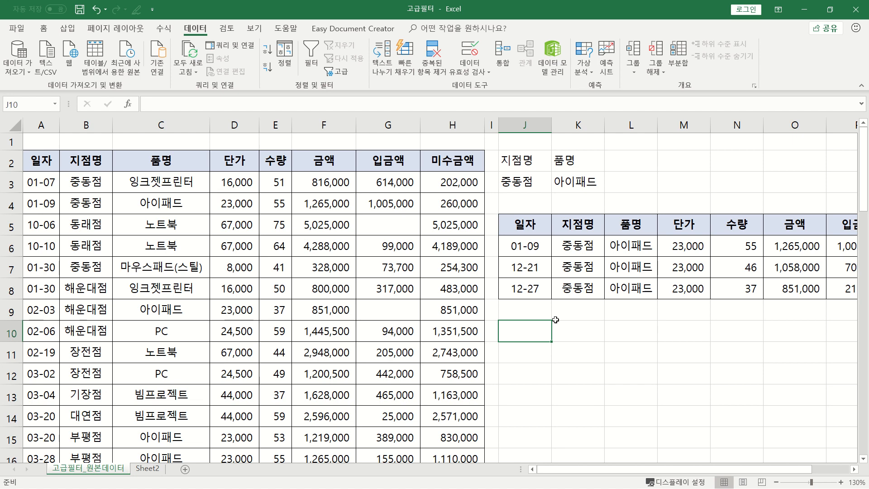
- Examine how the same-row criteria in J3 and K3 relate to the extracted records below them
{"action": "left_click", "coordinate": [513, 185]}
{"action": "left_click", "coordinate": [587, 184]}
{"action": "left_click", "coordinate": [520, 188]}
{"action": "left_click", "coordinate": [578, 188]}
{"action": "left_click", "coordinate": [535, 185]}
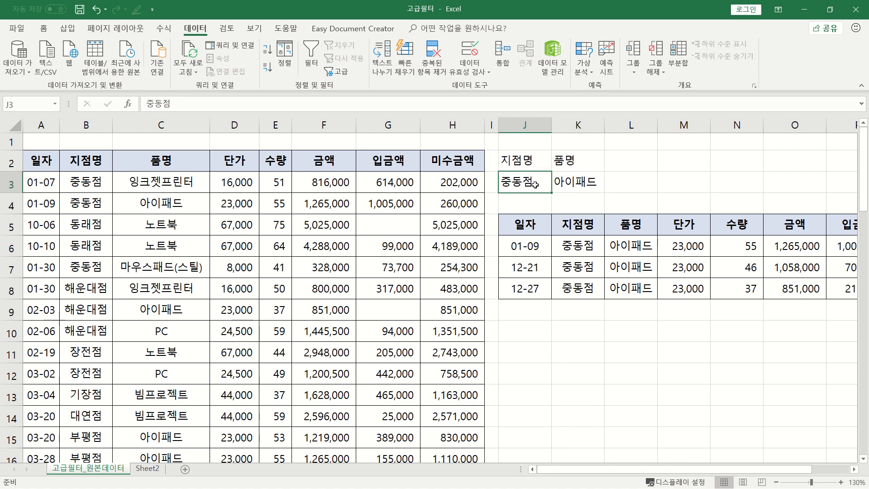
{"action": "left_click", "coordinate": [588, 183]}
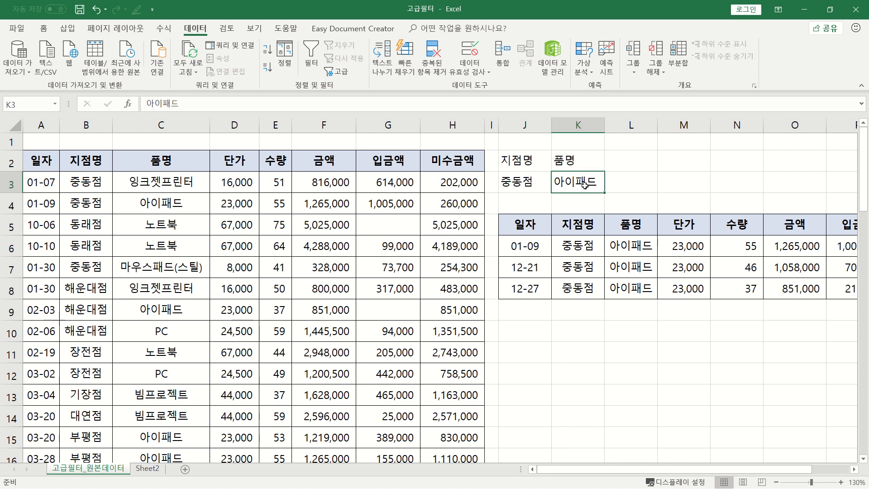
{"action": "left_click", "coordinate": [573, 246]}
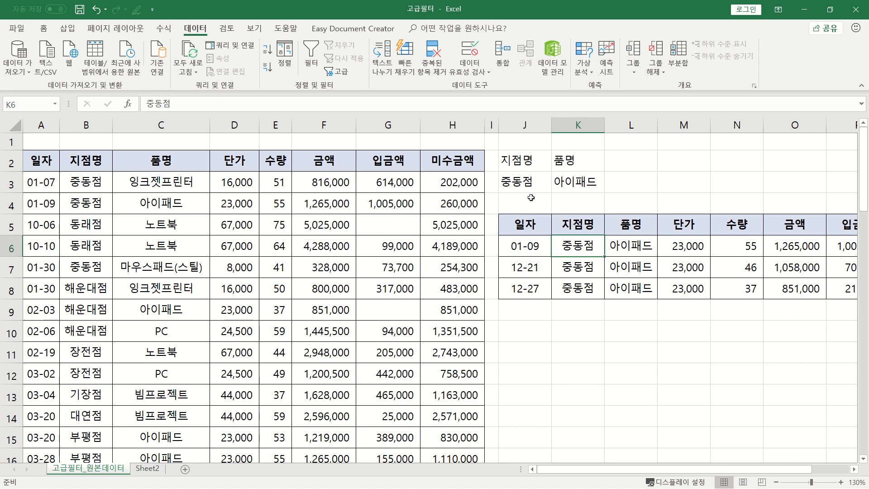
{"action": "left_click", "coordinate": [517, 182]}
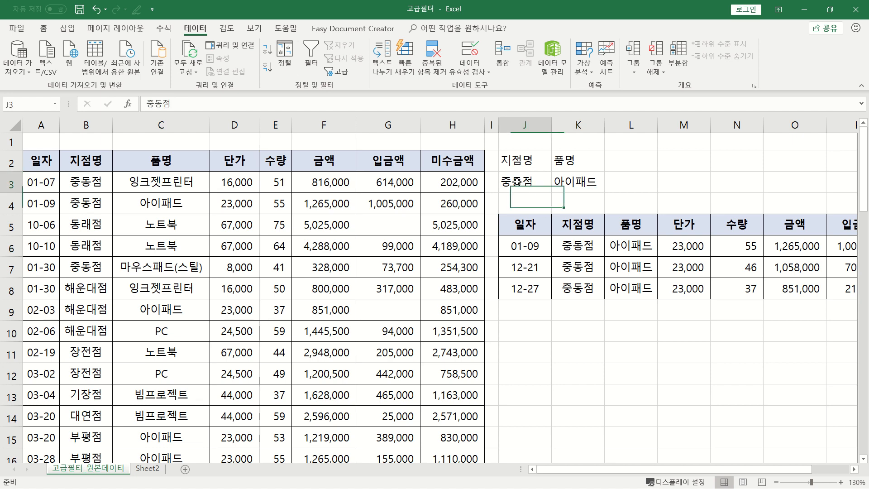
{"action": "left_click", "coordinate": [573, 183]}
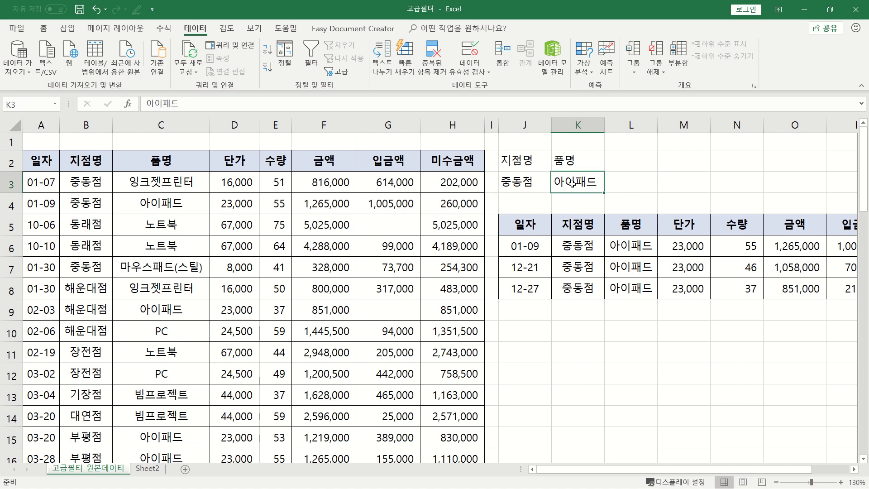
{"action": "left_click", "coordinate": [512, 182]}
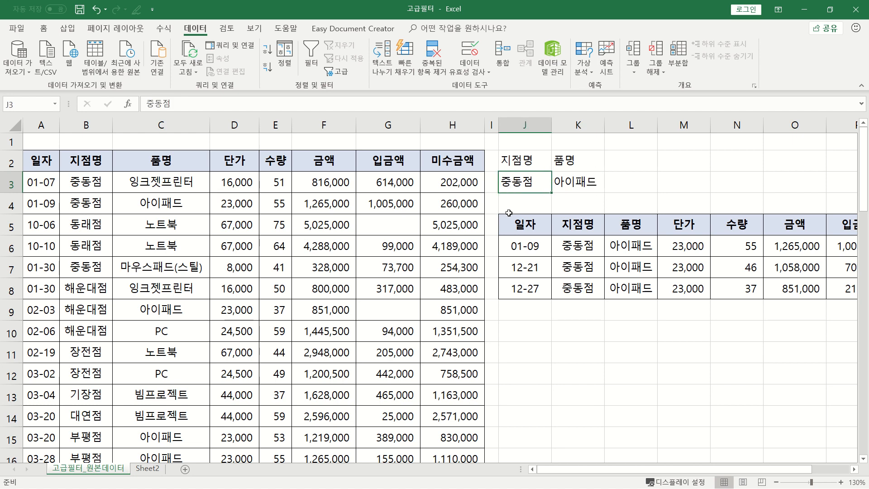
- Enter a second set of criteria headers, 지점명 in J10 and 품명 in K10
{"action": "left_click", "coordinate": [522, 322]}
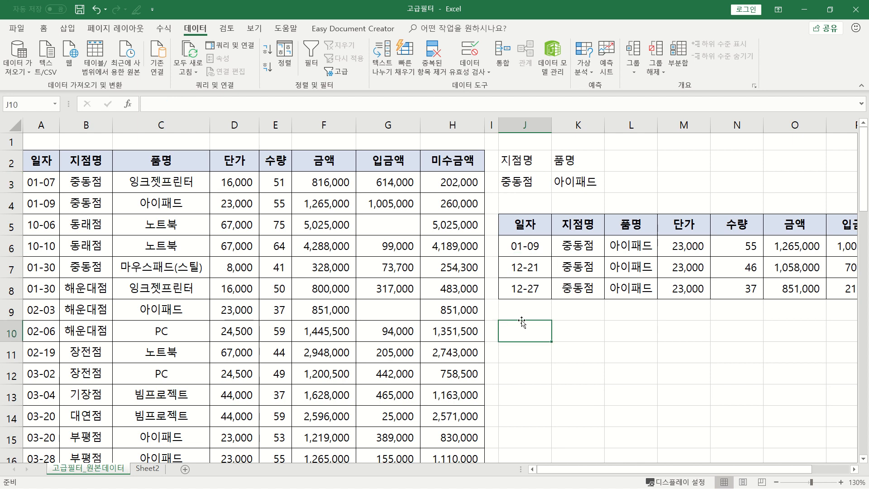
{"action": "type", "text": "지점명"}
{"action": "key", "text": "Tab"}
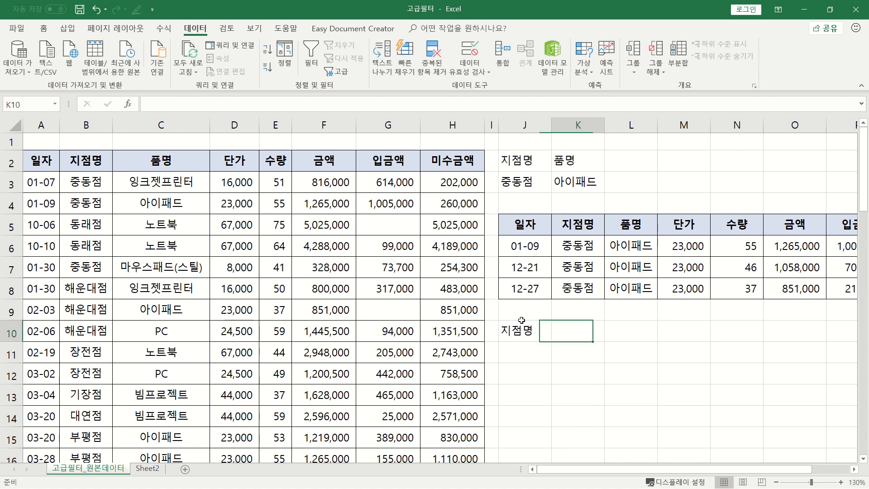
{"action": "type", "text": "품명"}
{"action": "key", "text": "Return"}
- Enter the second criteria values on separate rows, 중동점 in J11 and 아이패드 in K12
{"action": "type", "text": "중동점"}
{"action": "key", "text": "Tab"}
{"action": "key", "text": "Down"}
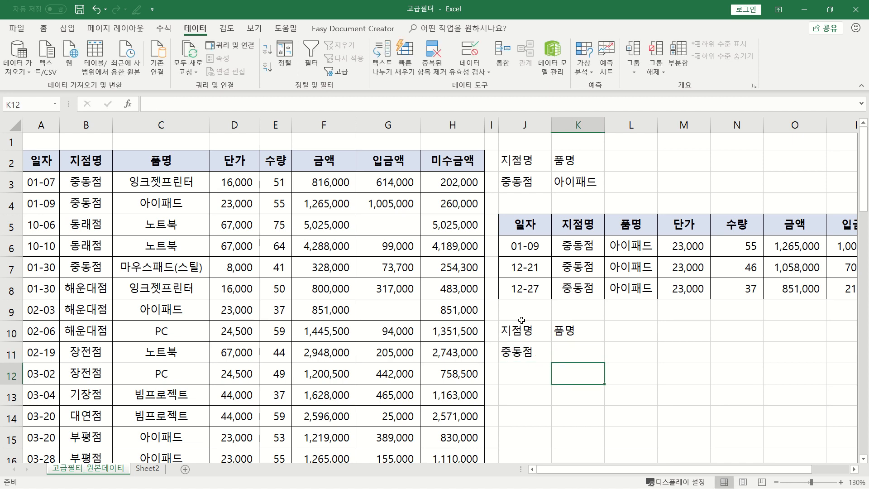
{"action": "type", "text": "아이패드"}
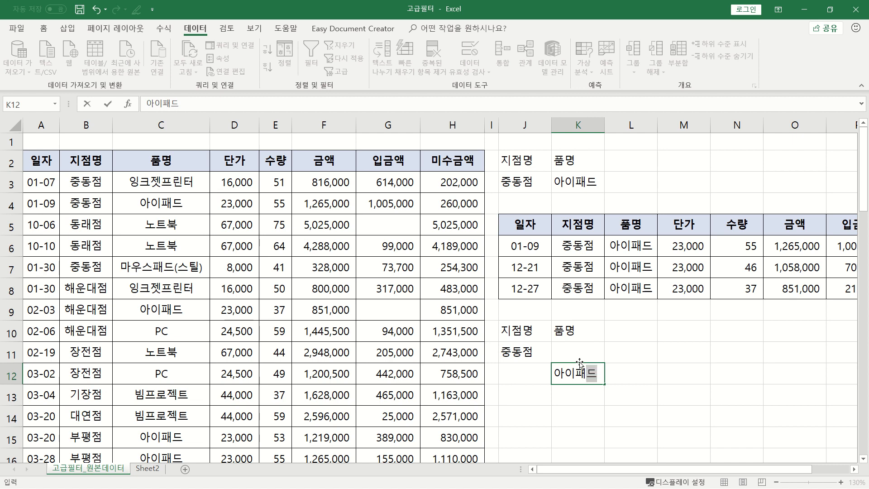
{"action": "left_click", "coordinate": [537, 419]}
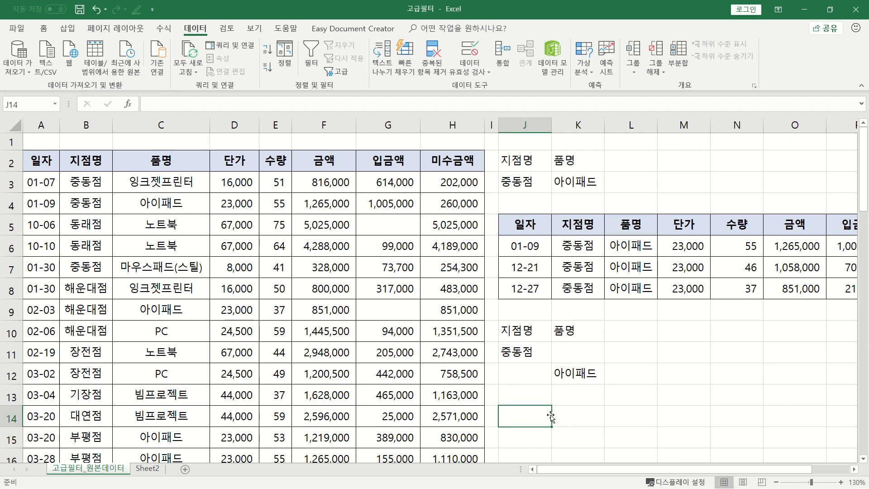
{"action": "scroll", "coordinate": [547, 414], "scroll_direction": "down", "scroll_amount": 1}
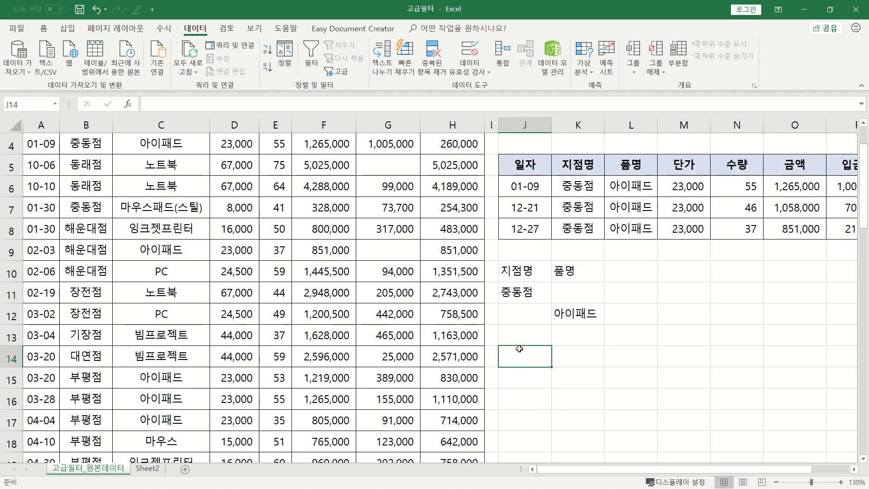
{"action": "left_click", "coordinate": [533, 293]}
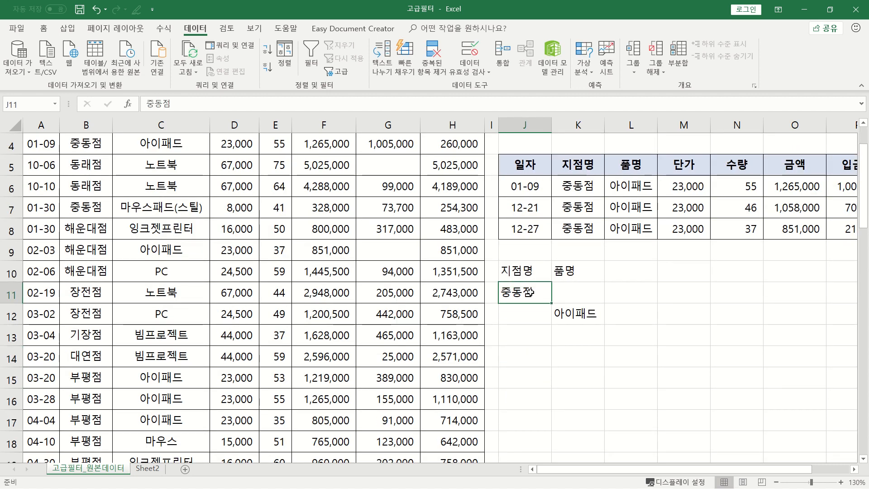
- Compare the different-row criteria in J11 and K12 with the same-row criteria in J3 and K3
{"action": "left_click", "coordinate": [590, 314]}
{"action": "left_click", "coordinate": [523, 291]}
{"action": "left_click", "coordinate": [594, 322]}
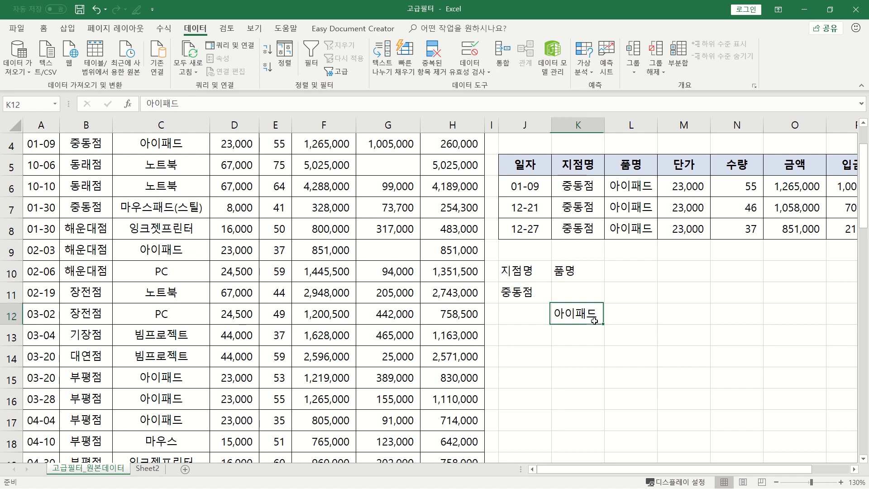
{"action": "left_click", "coordinate": [527, 350]}
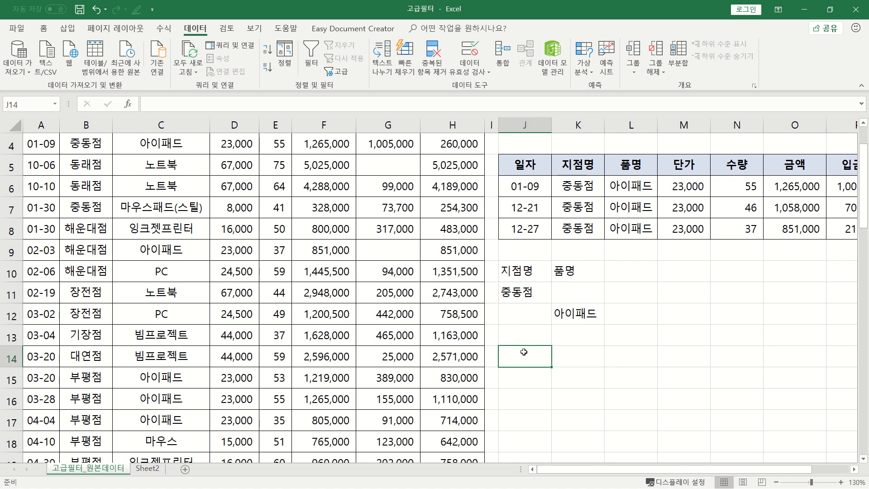
{"action": "scroll", "coordinate": [524, 352], "scroll_direction": "up", "scroll_amount": 1}
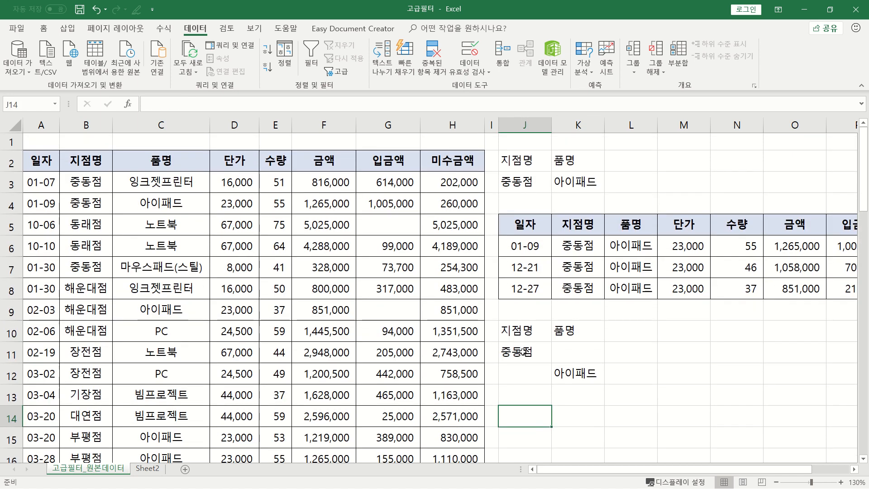
{"action": "left_click", "coordinate": [524, 182]}
{"action": "left_click", "coordinate": [585, 181]}
{"action": "left_click", "coordinate": [520, 184]}
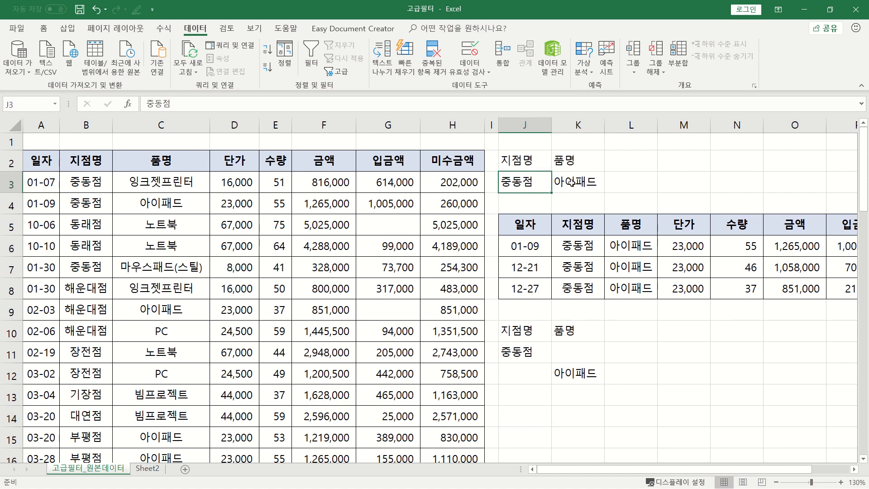
{"action": "left_click", "coordinate": [588, 182]}
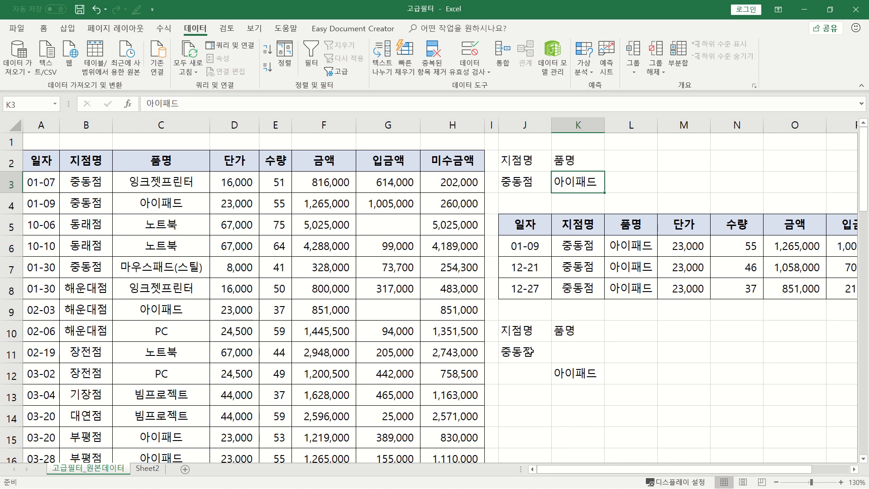
- Turn on AutoFilter for the source table and filter the 지점명 column to show only 중동점
{"action": "left_click", "coordinate": [185, 164]}
{"action": "left_click", "coordinate": [311, 54]}
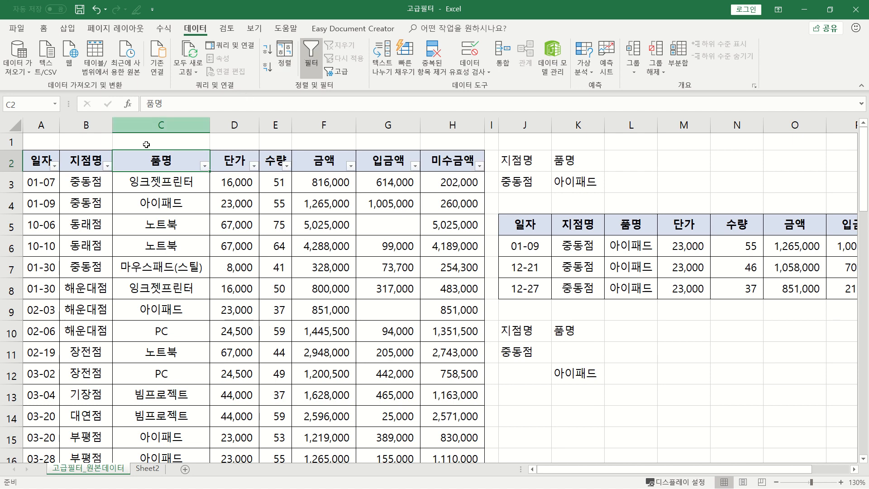
{"action": "left_click", "coordinate": [107, 165]}
{"action": "left_click", "coordinate": [30, 276]}
{"action": "scroll", "coordinate": [39, 326], "scroll_direction": "down", "scroll_amount": 2}
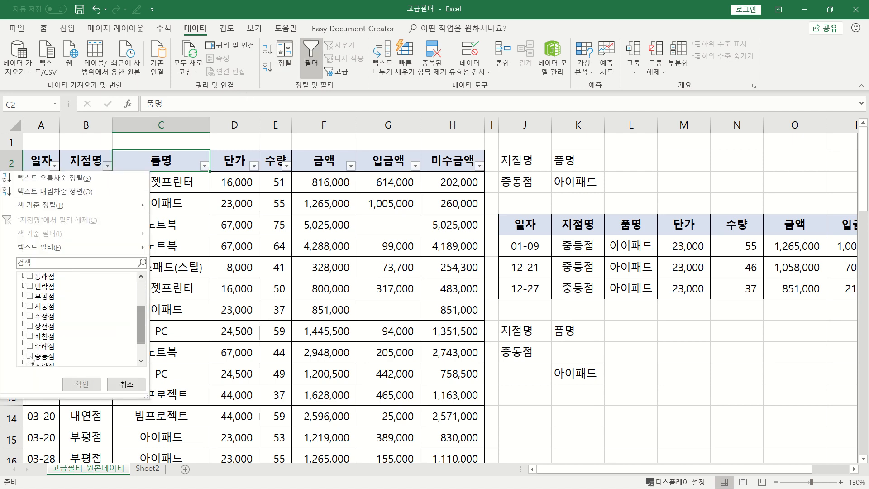
{"action": "left_click", "coordinate": [51, 358]}
{"action": "key", "text": "Return"}
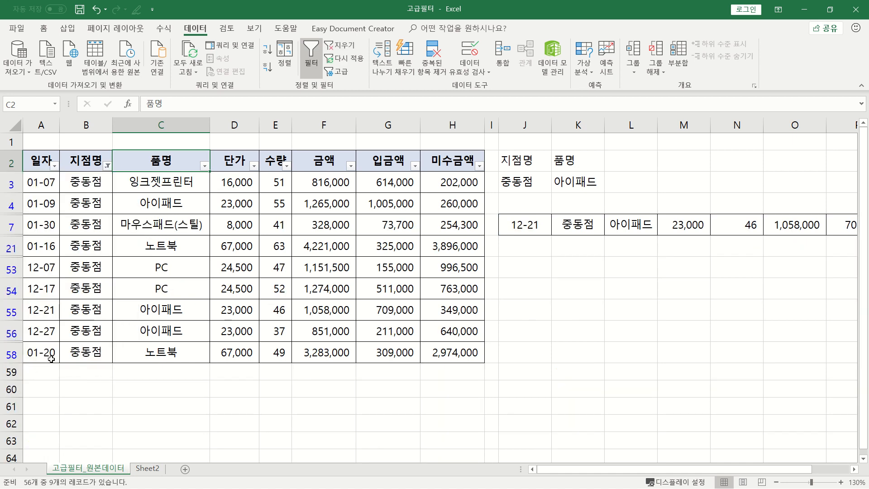
- Filter the 품명 column to 아이패드 only, and clear all filters from the source table
{"action": "left_click", "coordinate": [204, 166]}
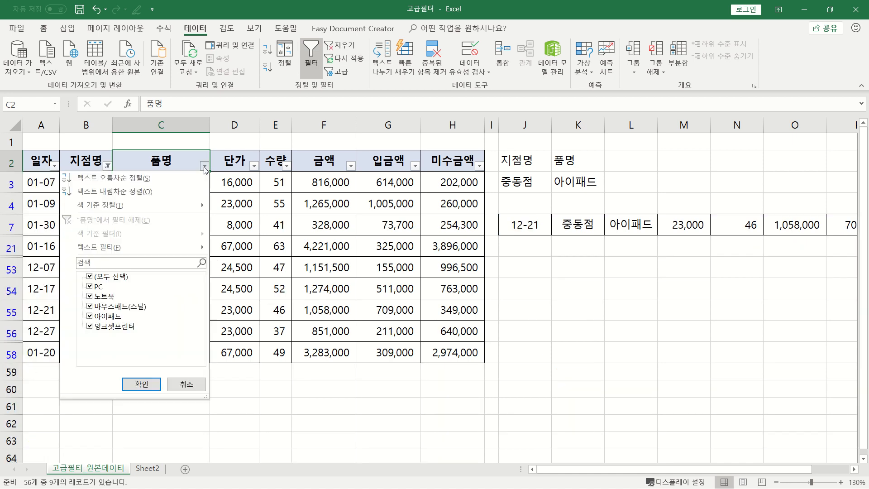
{"action": "left_click", "coordinate": [96, 278]}
{"action": "left_click", "coordinate": [91, 316]}
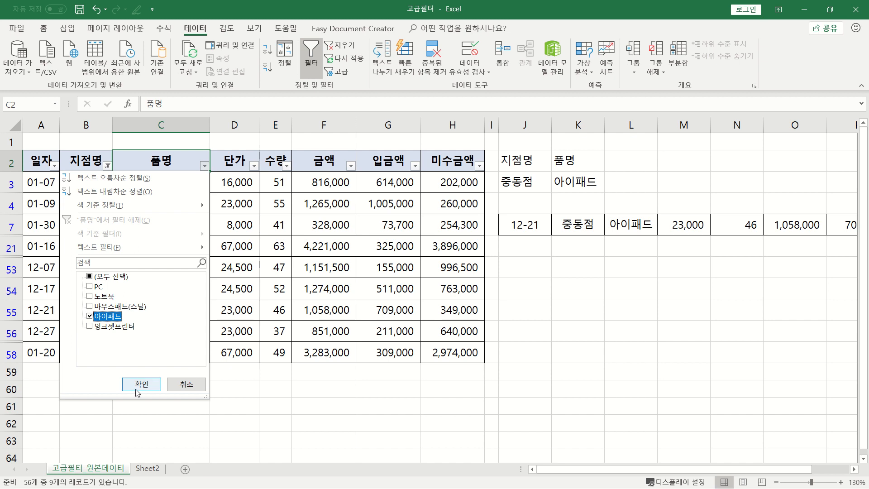
{"action": "left_click", "coordinate": [137, 390]}
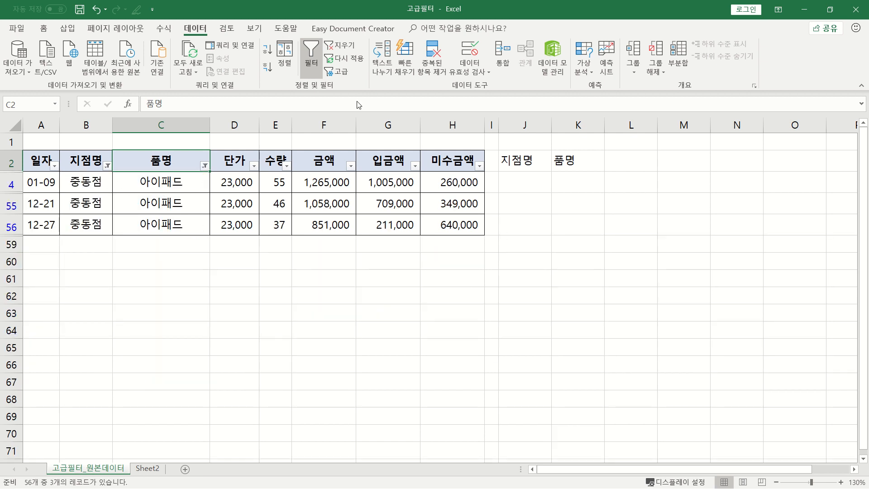
{"action": "left_click", "coordinate": [339, 45]}
- Review the second criteria block in J10:K12, with the branch and product values on separate rows
{"action": "left_click_drag", "start_coordinate": [649, 400], "coordinate": [644, 405]}
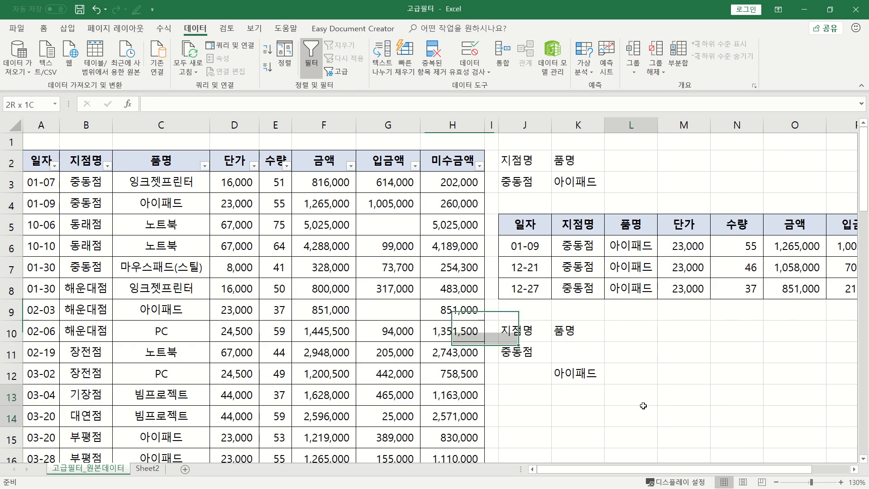
{"action": "left_click_drag", "start_coordinate": [516, 331], "coordinate": [531, 345]}
{"action": "left_click", "coordinate": [529, 356]}
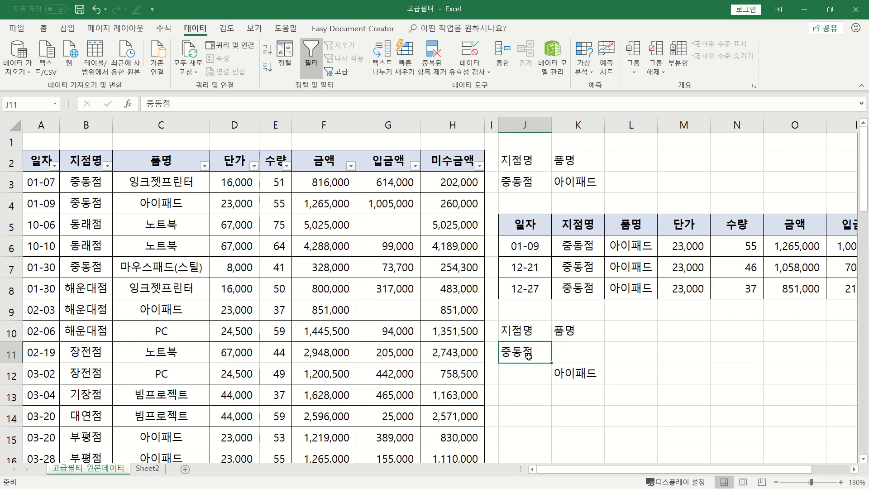
{"action": "left_click", "coordinate": [587, 375]}
- Set up an Advanced Filter on list range A2:H58 with J10:K12 as the criteria range
{"action": "left_click", "coordinate": [525, 412]}
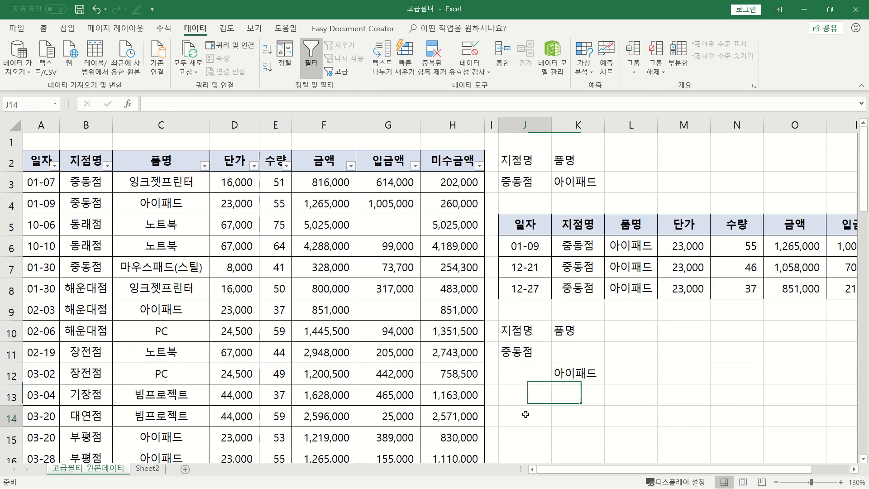
{"action": "scroll", "coordinate": [543, 403], "scroll_direction": "down", "scroll_amount": 2}
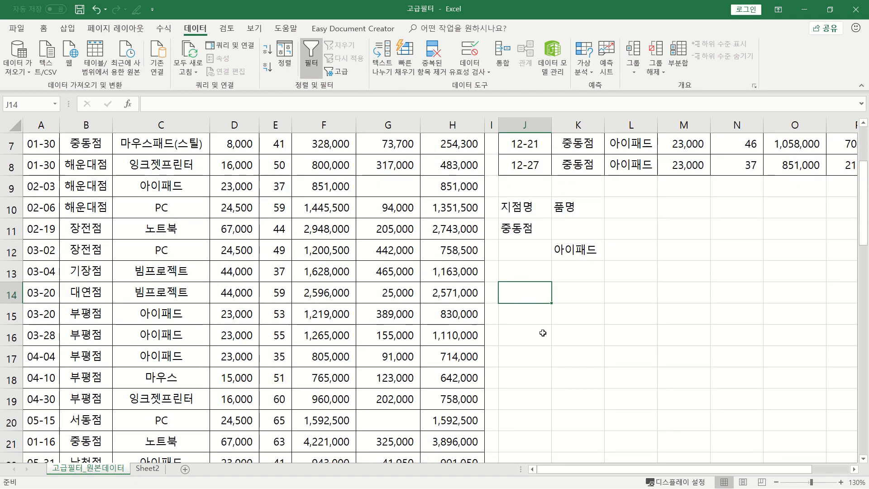
{"action": "left_click", "coordinate": [344, 73]}
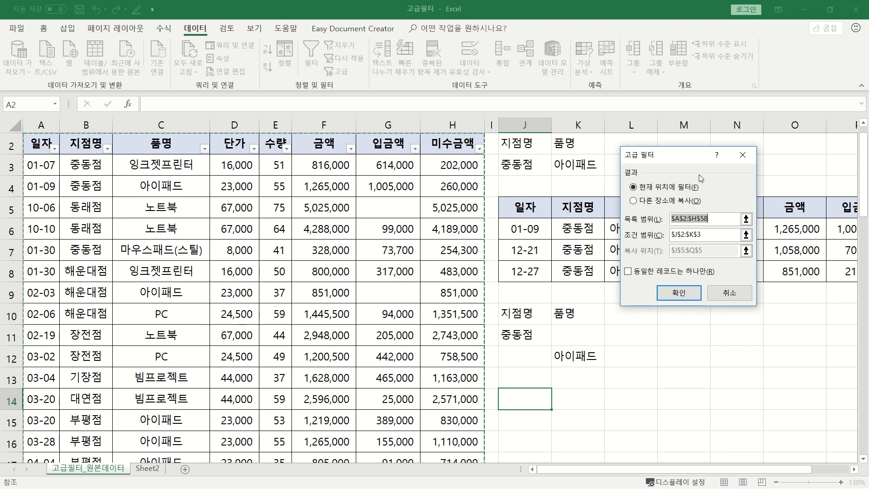
{"action": "left_click", "coordinate": [673, 235]}
{"action": "left_click_drag", "start_coordinate": [684, 155], "coordinate": [695, 285]}
{"action": "left_click_drag", "start_coordinate": [516, 314], "coordinate": [584, 360]}
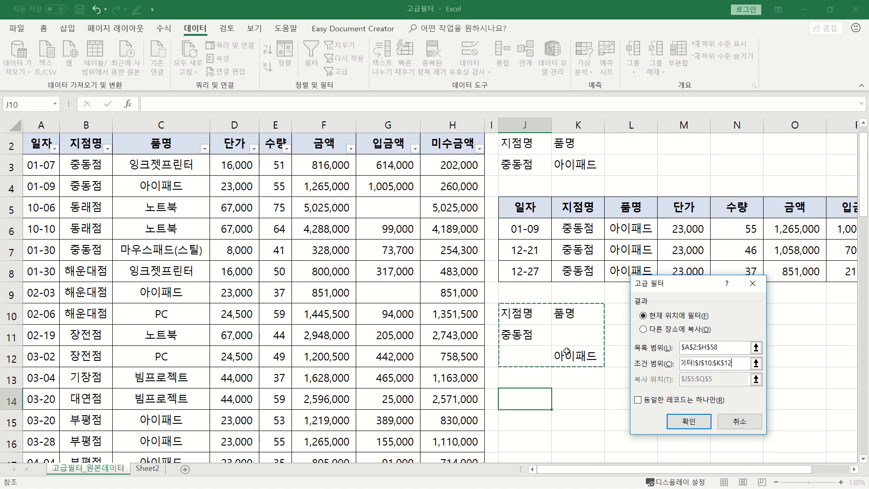
- Copy the Advanced Filter results to another location starting at J14 and run the filter
{"action": "left_click", "coordinate": [643, 329]}
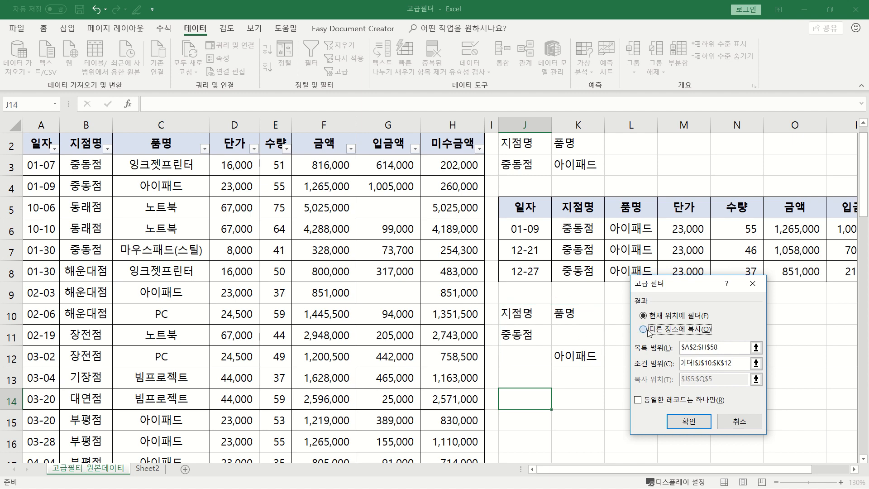
{"action": "left_click", "coordinate": [727, 378]}
{"action": "left_click", "coordinate": [430, 397]}
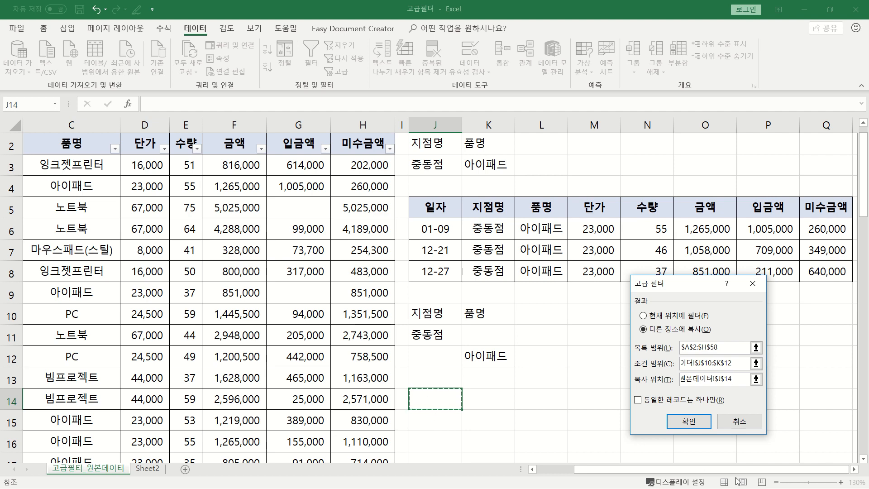
{"action": "left_click", "coordinate": [697, 421]}
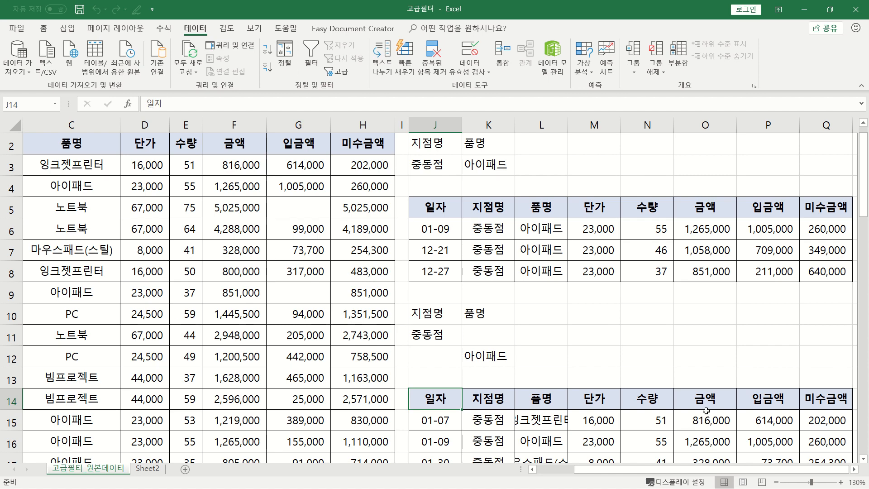
- Autofit the width of column L so the product names in the extracted records fit
{"action": "scroll", "coordinate": [696, 420], "scroll_direction": "down", "scroll_amount": 2}
{"action": "double_click", "coordinate": [569, 124]}
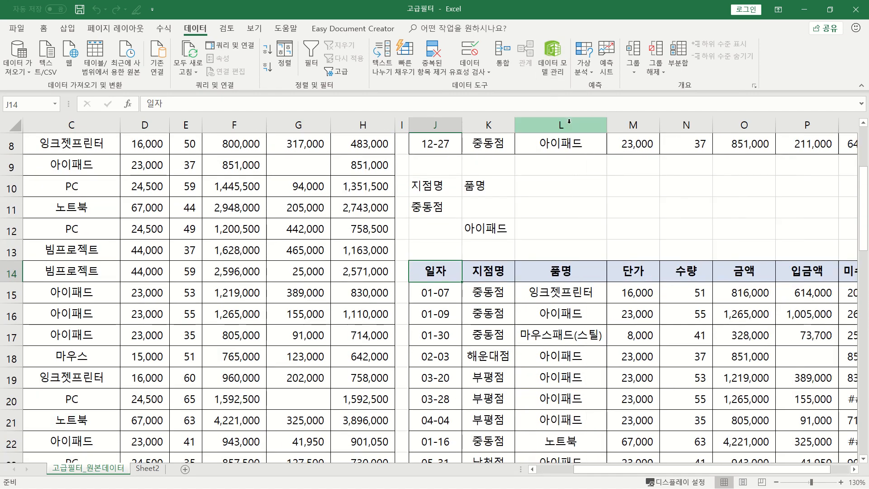
{"action": "left_click", "coordinate": [584, 380]}
- Examine the branch and product values in rows 15 and 18 of the extracted records against the OR criteria
{"action": "scroll", "coordinate": [485, 229], "scroll_direction": "down", "scroll_amount": 1}
{"action": "left_click", "coordinate": [485, 229]}
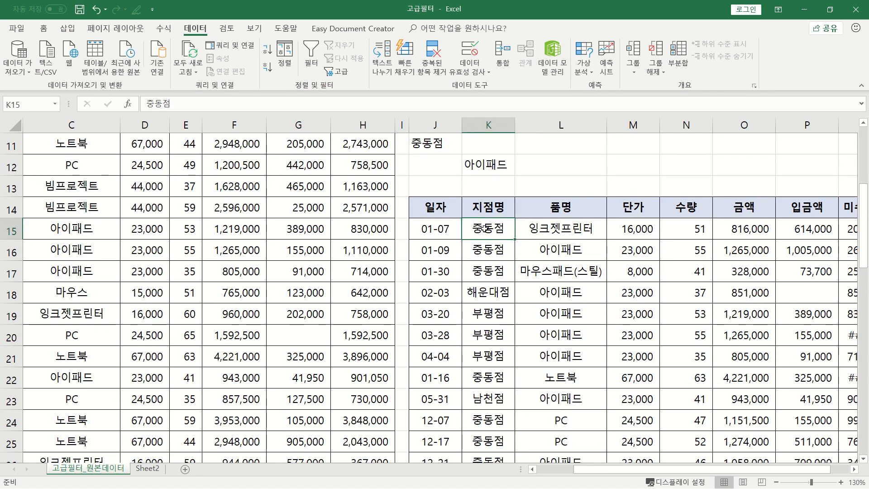
{"action": "left_click", "coordinate": [569, 229]}
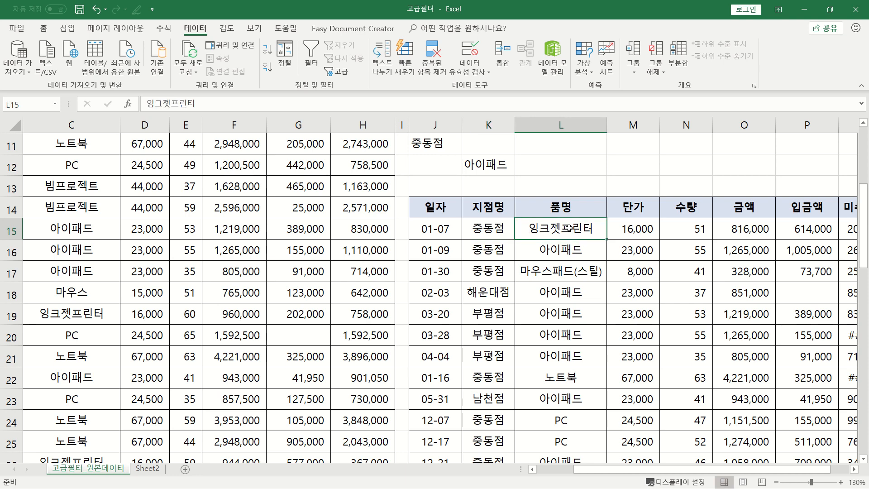
{"action": "left_click", "coordinate": [493, 231]}
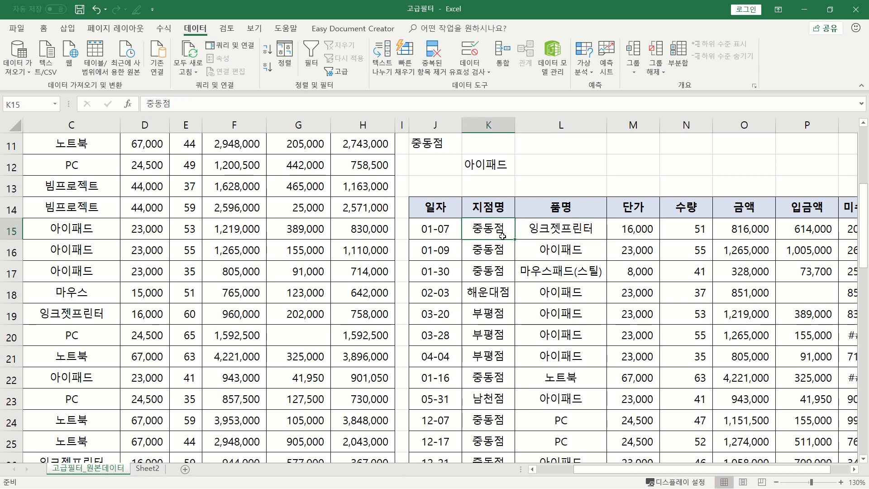
{"action": "left_click", "coordinate": [566, 295]}
{"action": "left_click", "coordinate": [483, 294]}
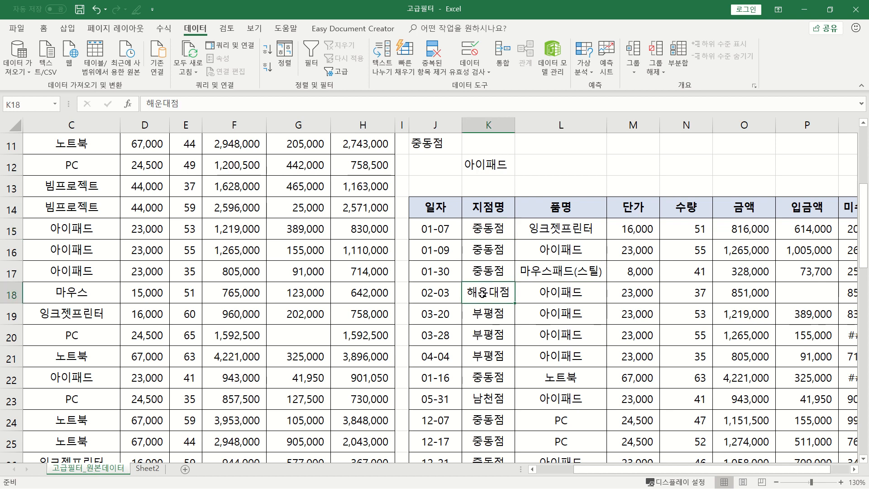
{"action": "left_click", "coordinate": [555, 293]}
{"action": "left_click", "coordinate": [493, 297]}
{"action": "left_click", "coordinate": [544, 292]}
{"action": "left_click", "coordinate": [500, 230]}
{"action": "left_click", "coordinate": [550, 299]}
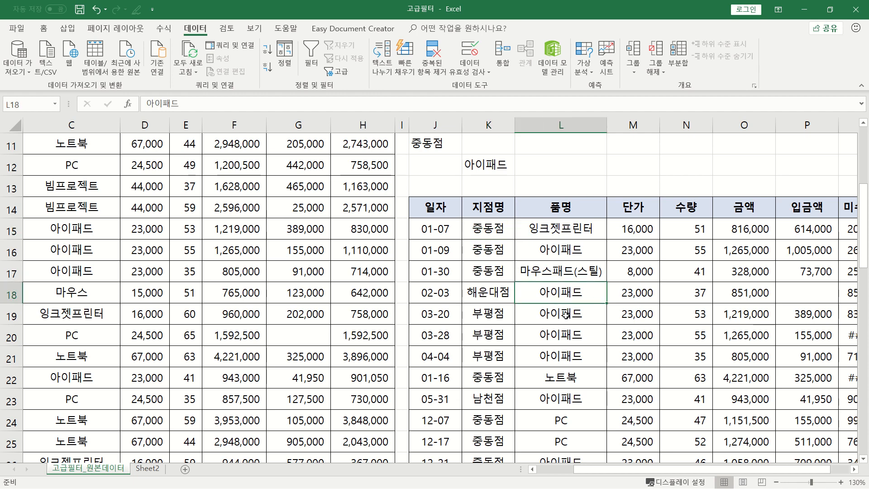
- Review the whole extracted list below J14 together with its criteria block in J10:K12
{"action": "scroll", "coordinate": [585, 333], "scroll_direction": "down", "scroll_amount": 2}
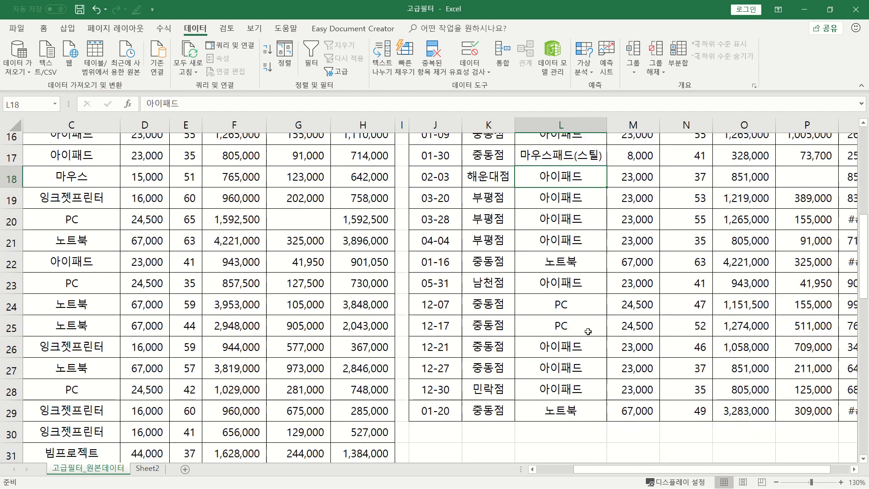
{"action": "scroll", "coordinate": [585, 334], "scroll_direction": "up", "scroll_amount": 2}
{"action": "scroll", "coordinate": [585, 333], "scroll_direction": "down", "scroll_amount": 2}
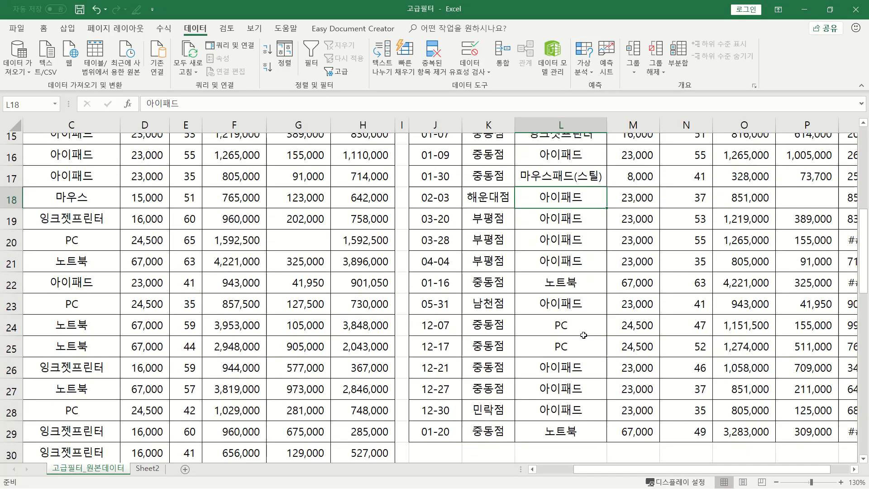
{"action": "scroll", "coordinate": [583, 345], "scroll_direction": "up", "scroll_amount": 2}
{"action": "scroll", "coordinate": [583, 345], "scroll_direction": "up", "scroll_amount": 1}
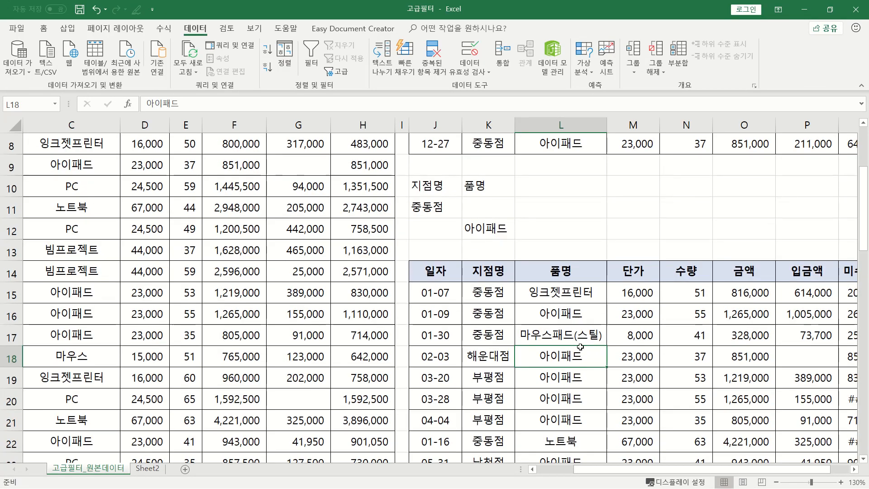
{"action": "scroll", "coordinate": [581, 346], "scroll_direction": "down", "scroll_amount": 2}
{"action": "scroll", "coordinate": [581, 347], "scroll_direction": "down", "scroll_amount": 2}
{"action": "scroll", "coordinate": [581, 346], "scroll_direction": "up", "scroll_amount": 4}
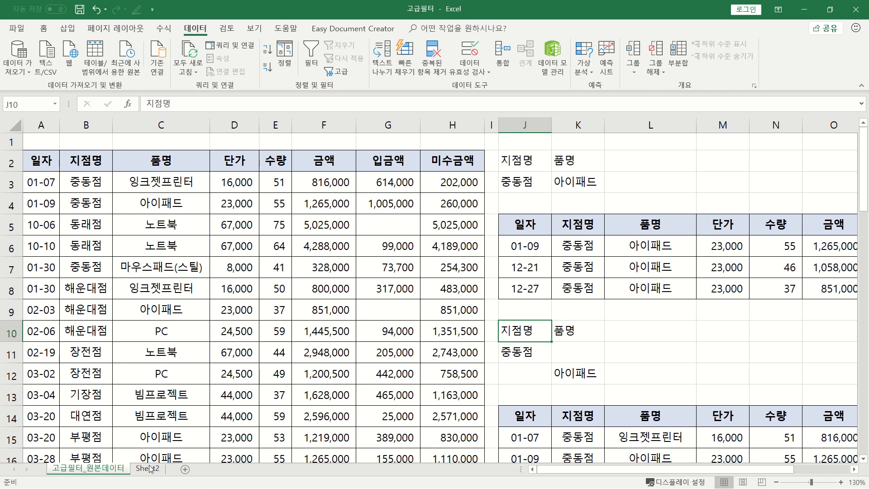
- On Sheet2, enter the criteria header 금액 in B2 and the condition >=2000000 in B3
{"action": "left_click", "coordinate": [150, 468]}
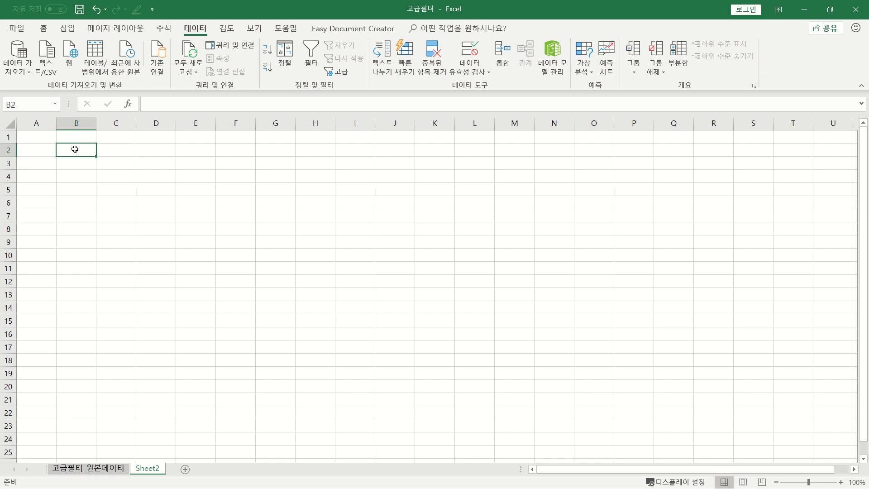
{"action": "type", "text": "금액"}
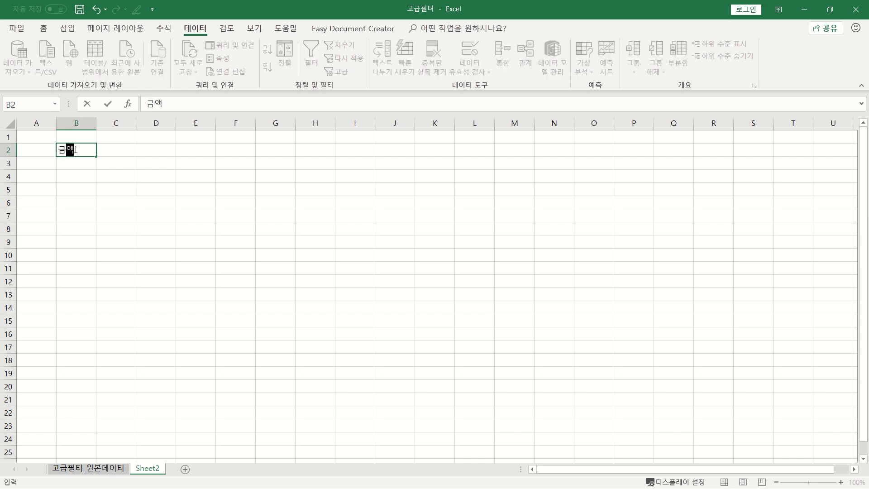
{"action": "key", "text": "Return"}
{"action": "type", "text": ">=2000000"}
{"action": "key", "text": "Return"}
{"action": "key", "text": "Return"}
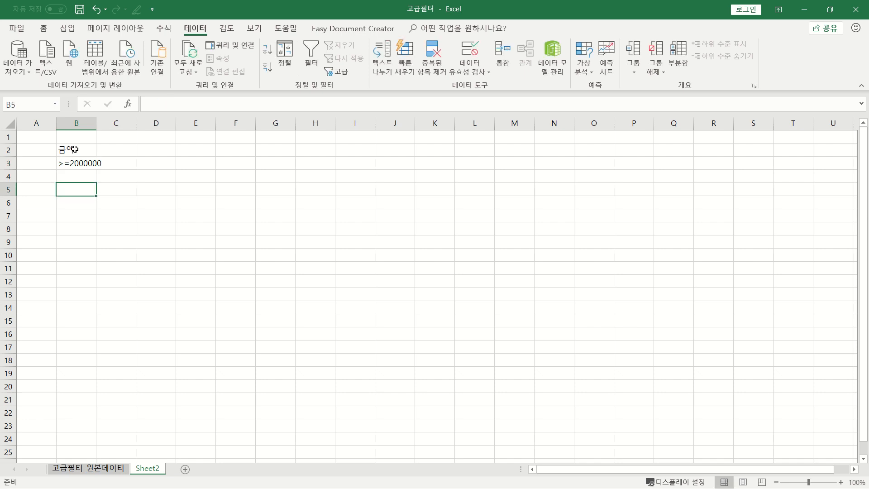
{"action": "left_click", "coordinate": [72, 203]}
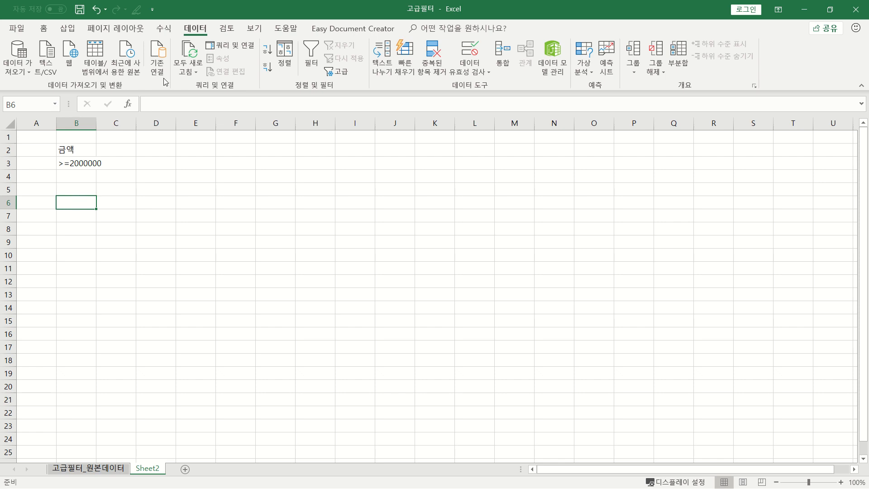
{"action": "left_click", "coordinate": [337, 72]}
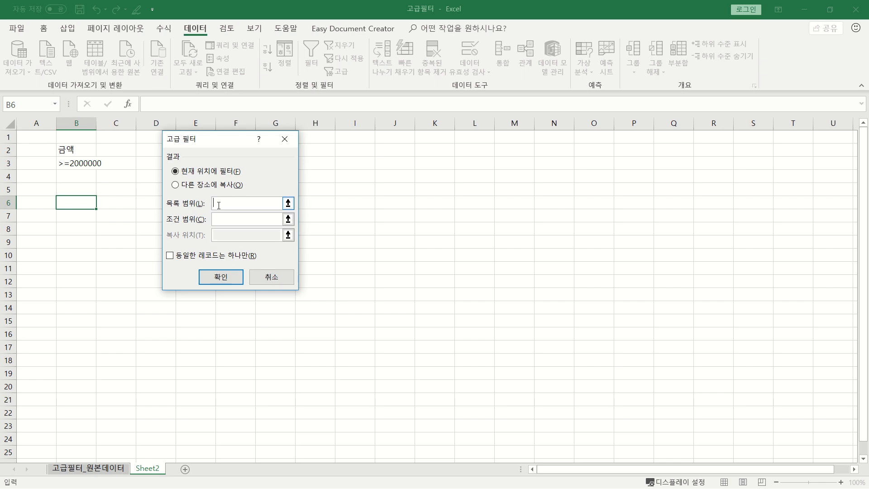
{"action": "left_click", "coordinate": [99, 469]}
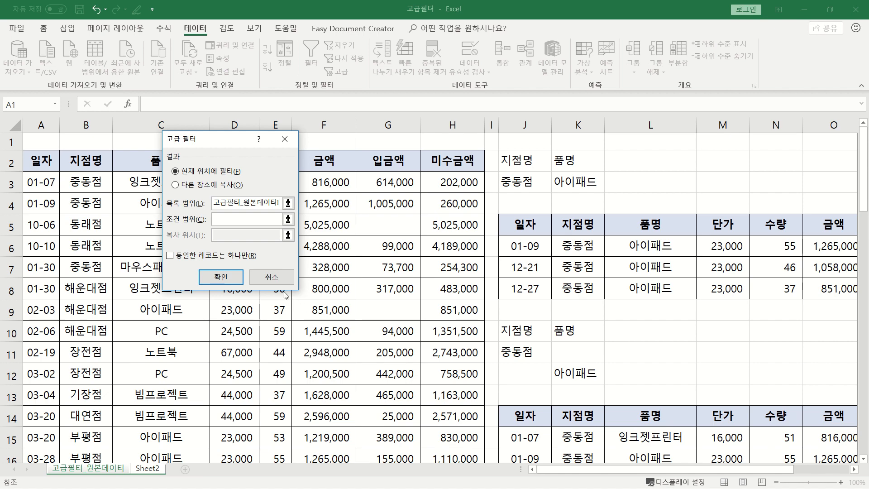
{"action": "left_click", "coordinate": [272, 277]}
- On the 고급필터_원본데이터 sheet, name the whole source table A2:H58 as 데이터
{"action": "left_click", "coordinate": [82, 469]}
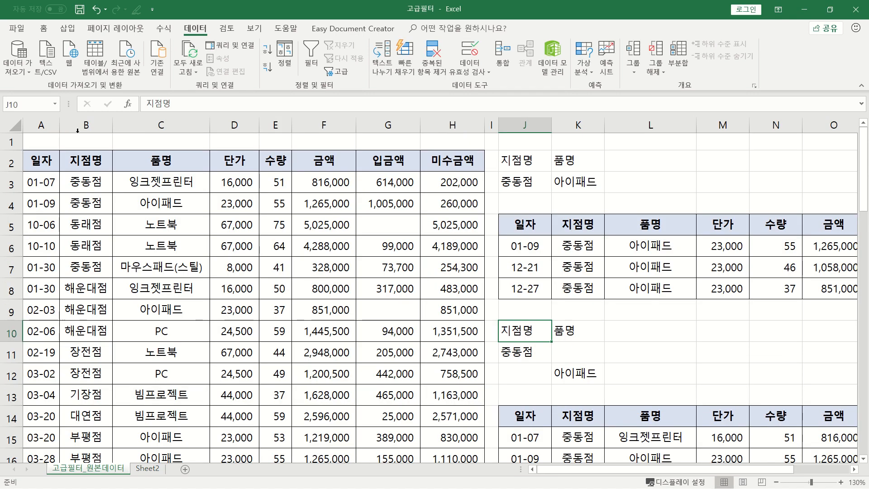
{"action": "key", "text": "ctrl+shift+Right"}
{"action": "key", "text": "ctrl+shift+Down"}
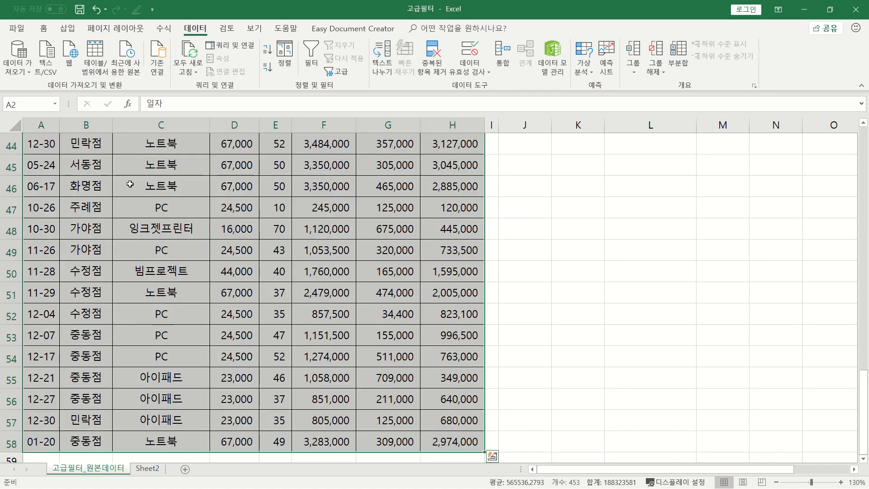
{"action": "left_click", "coordinate": [35, 105]}
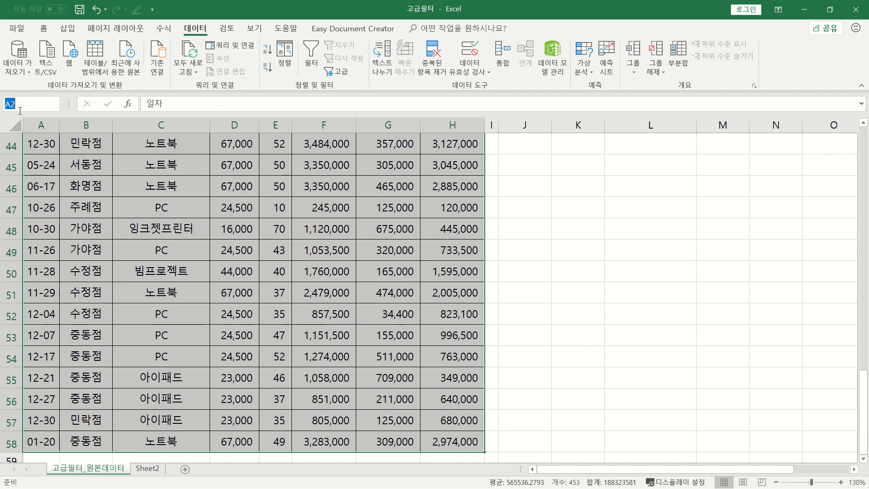
{"action": "type", "text": "ㄷㅔㅇㅣㄹ"}
{"action": "key", "text": "BackSpace"}
{"action": "type", "text": "ㅌㅓ"}
{"action": "key", "text": "Return"}
{"action": "key", "text": "Return"}
- Go to the named range 데이터 to check which cells it covers
{"action": "left_click", "coordinate": [309, 259]}
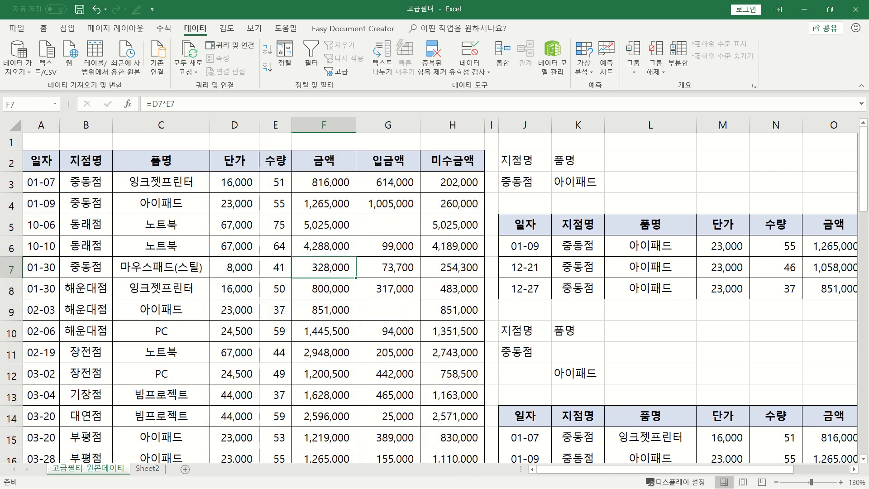
{"action": "left_click", "coordinate": [55, 103]}
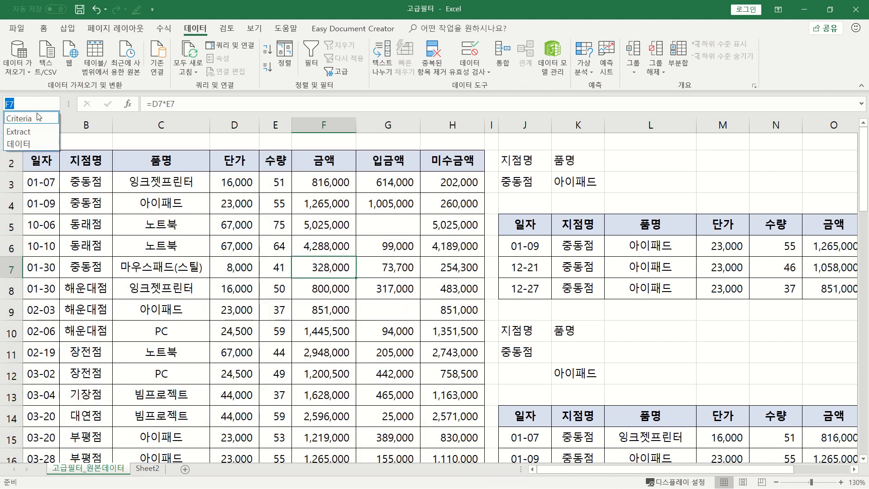
{"action": "left_click", "coordinate": [30, 144]}
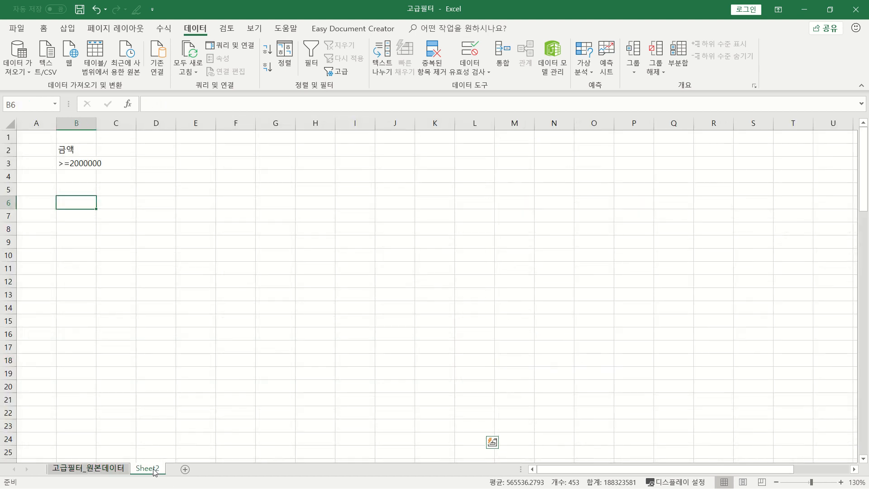
- On Sheet2, run Advanced Filter on the 데이터 range with criteria B2:B3, copying the matching records to B6
{"action": "left_click", "coordinate": [148, 469]}
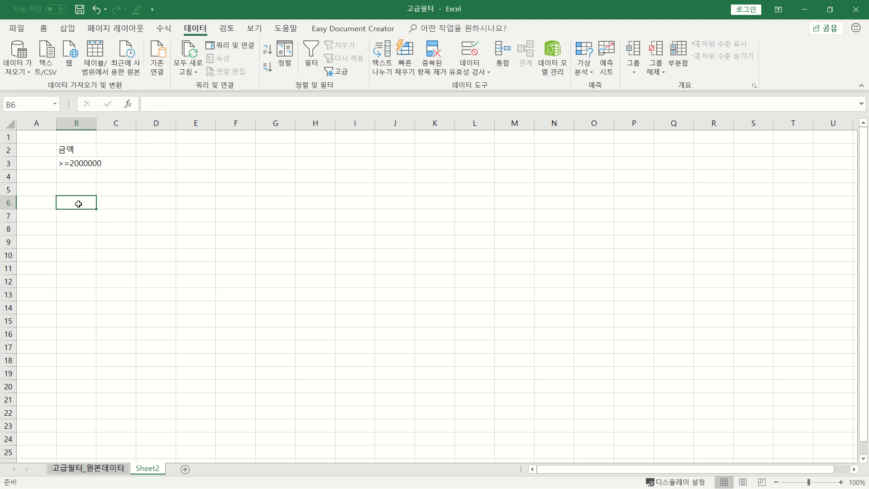
{"action": "left_click", "coordinate": [337, 72]}
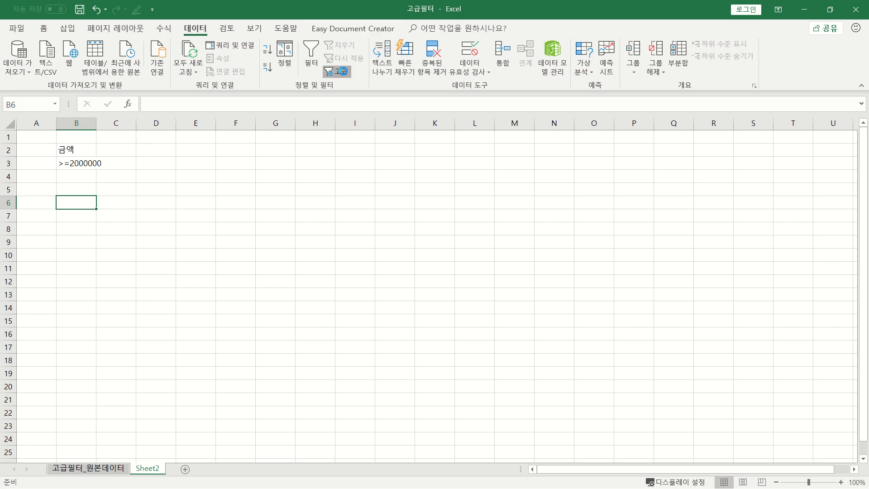
{"action": "type", "text": "데이터"}
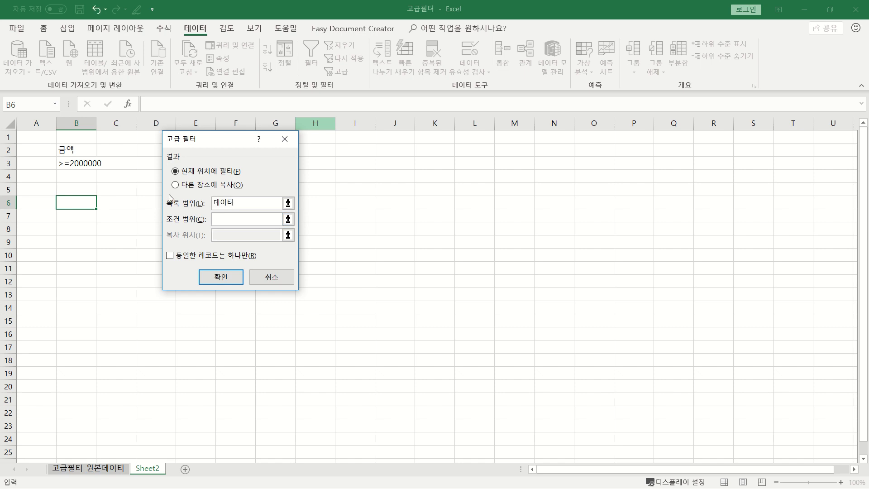
{"action": "key", "text": "Tab"}
{"action": "left_click_drag", "start_coordinate": [68, 149], "coordinate": [72, 161]}
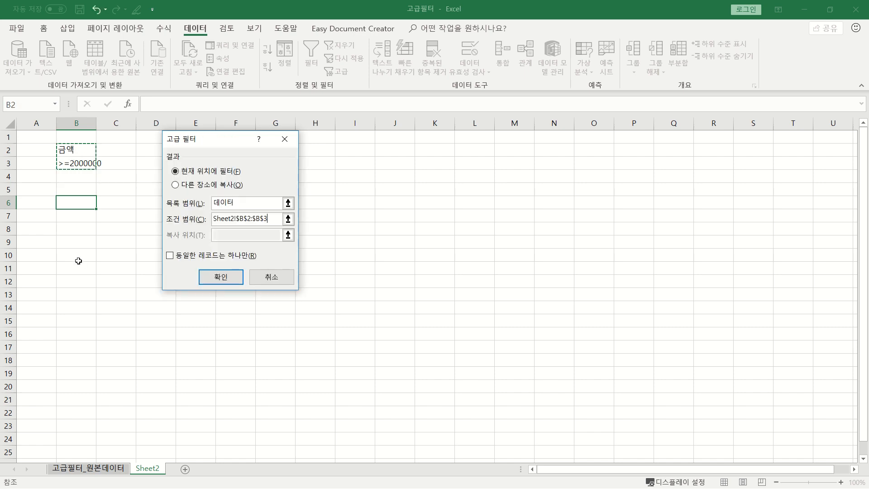
{"action": "left_click", "coordinate": [183, 185]}
{"action": "left_click", "coordinate": [227, 235]}
{"action": "left_click", "coordinate": [71, 202]}
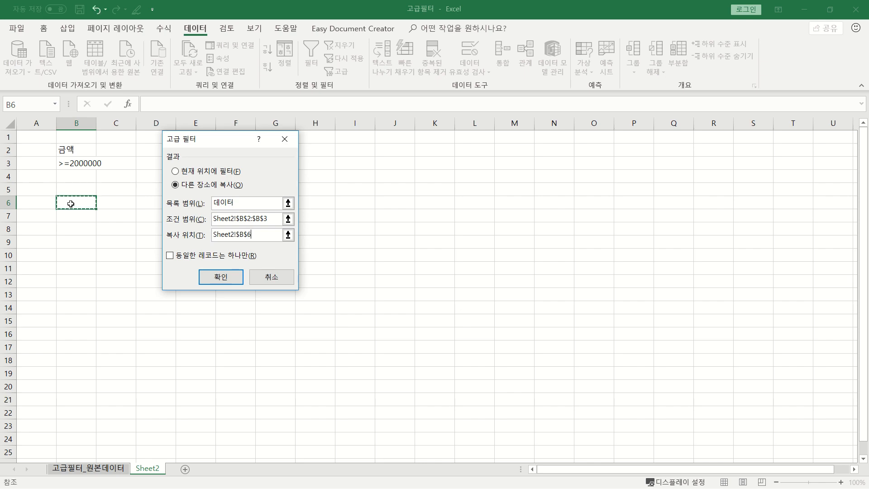
{"action": "left_click", "coordinate": [207, 276]}
{"action": "left_click", "coordinate": [179, 227]}
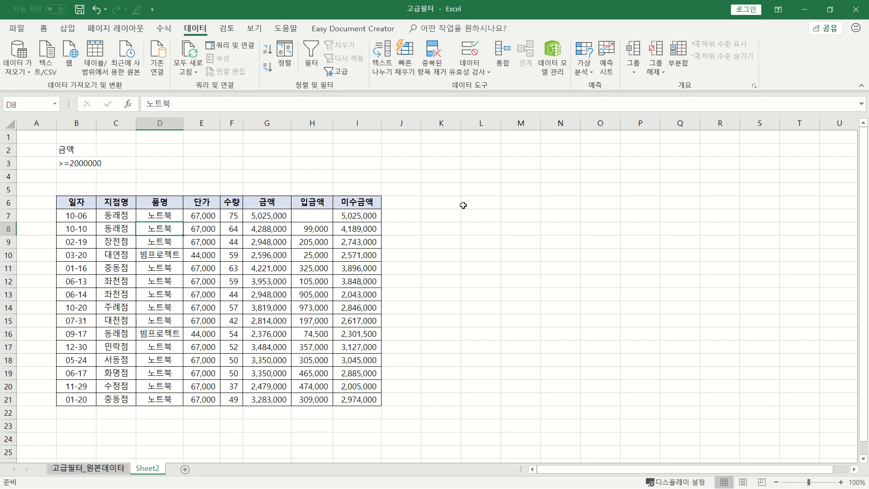
- Enter the headers 일자, 지점명, 품명 and 금액 in K6:N6 for a second extraction
{"action": "left_click", "coordinate": [447, 204]}
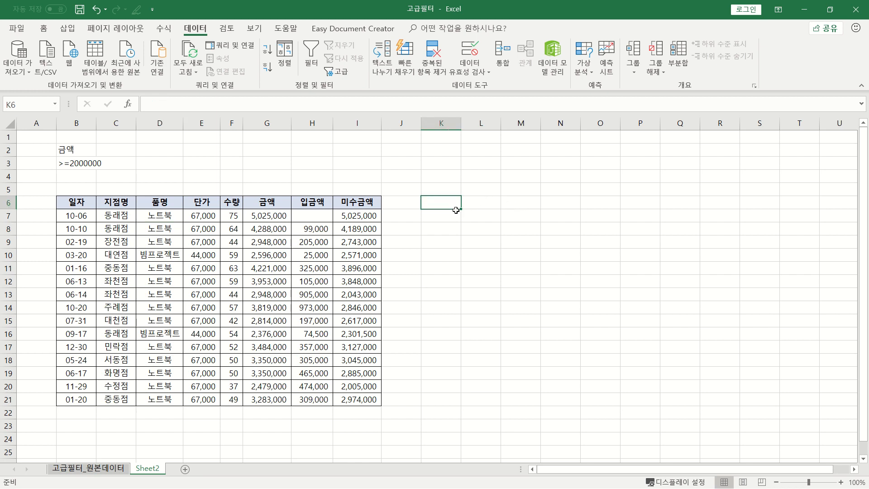
{"action": "type", "text": "일자"}
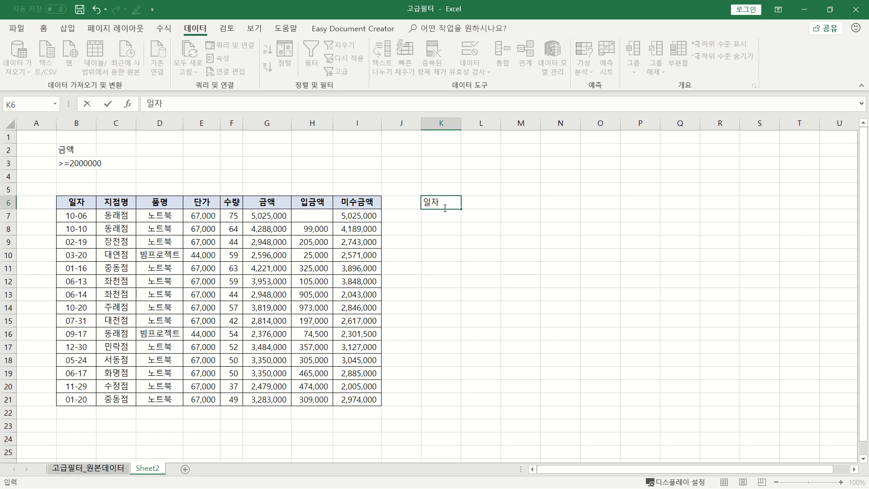
{"action": "key", "text": "Tab"}
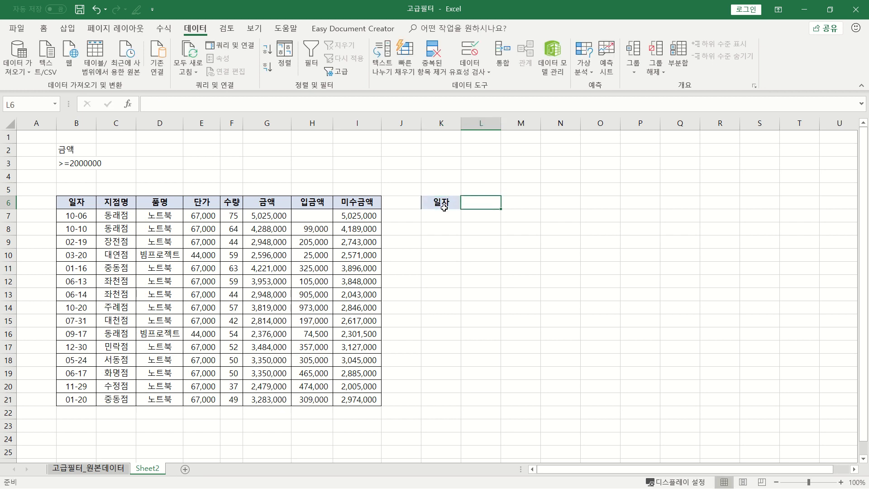
{"action": "type", "text": "지점명"}
{"action": "key", "text": "Tab"}
{"action": "type", "text": "품명"}
{"action": "key", "text": "Tab"}
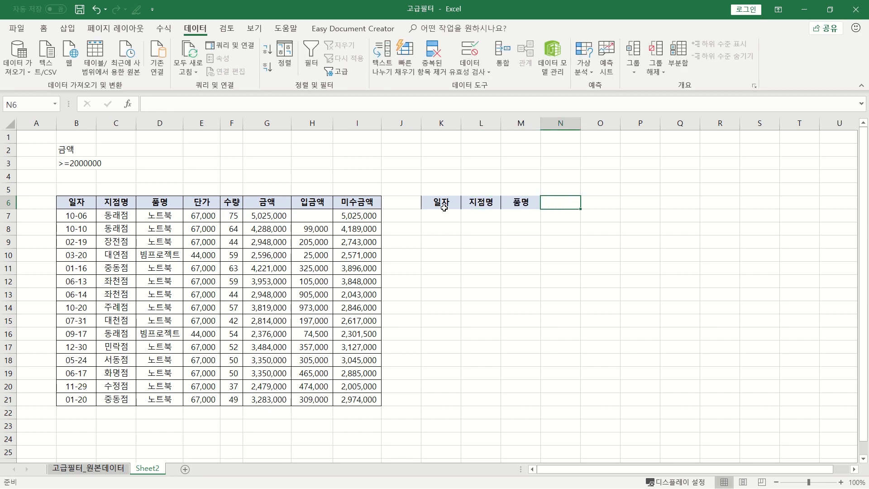
{"action": "type", "text": "금액"}
{"action": "key", "text": "Return"}
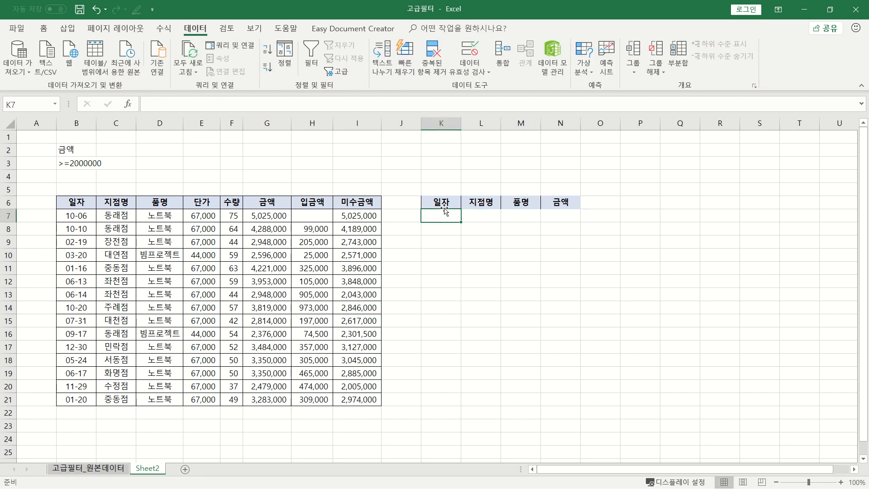
- Review the four field headers in K6:N6 that define which columns the second extraction outputs
{"action": "left_click", "coordinate": [462, 260]}
{"action": "left_click", "coordinate": [448, 255]}
{"action": "left_click", "coordinate": [442, 202]}
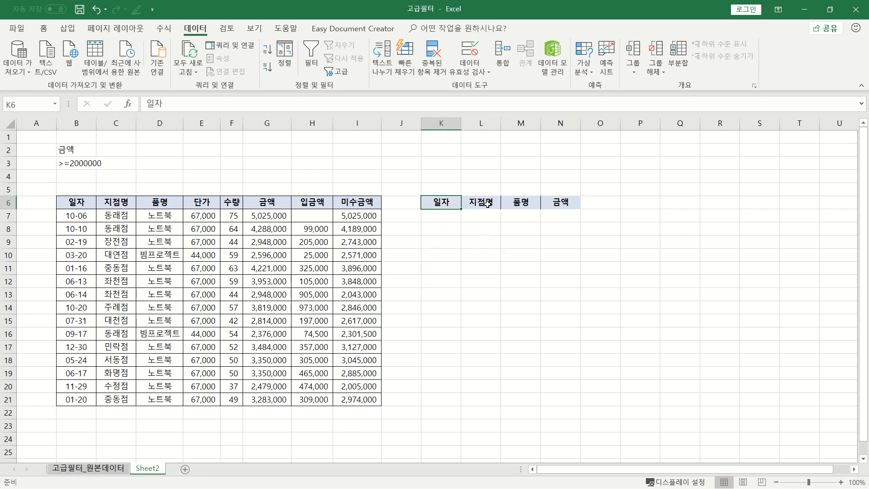
{"action": "left_click", "coordinate": [487, 204]}
{"action": "left_click", "coordinate": [533, 204]}
{"action": "left_click", "coordinate": [570, 206]}
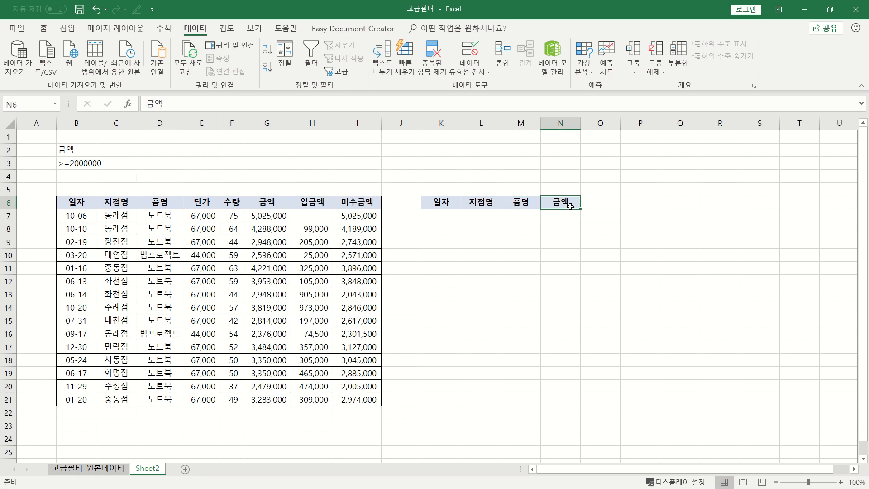
{"action": "left_click", "coordinate": [442, 258]}
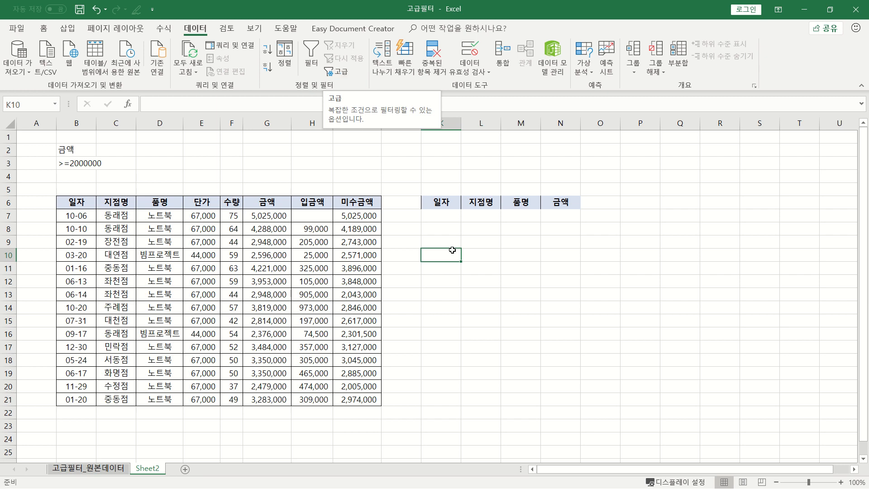
{"action": "left_click", "coordinate": [447, 203]}
{"action": "left_click_drag", "start_coordinate": [462, 201], "coordinate": [550, 203]}
{"action": "left_click", "coordinate": [440, 204]}
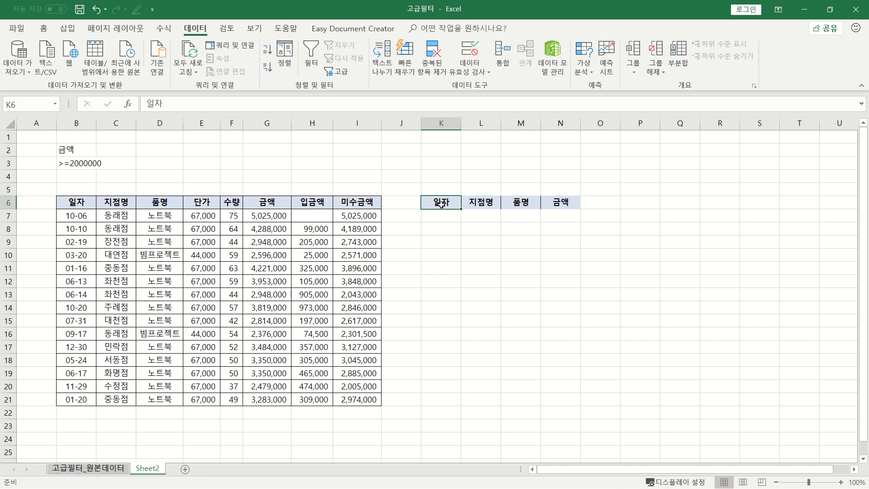
- Run Advanced Filter on the 데이터 range with criteria B2:B3, copying only the fields headed in K6:N6 to that range
{"action": "left_click", "coordinate": [446, 255]}
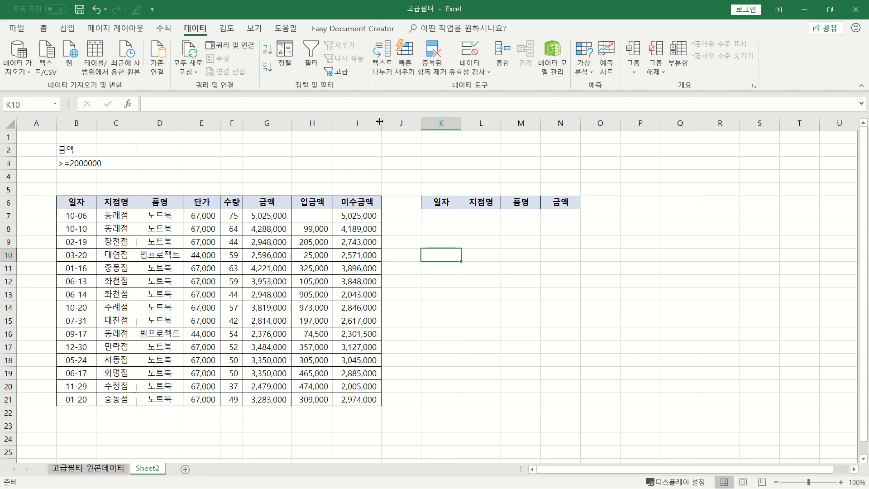
{"action": "left_click", "coordinate": [339, 73]}
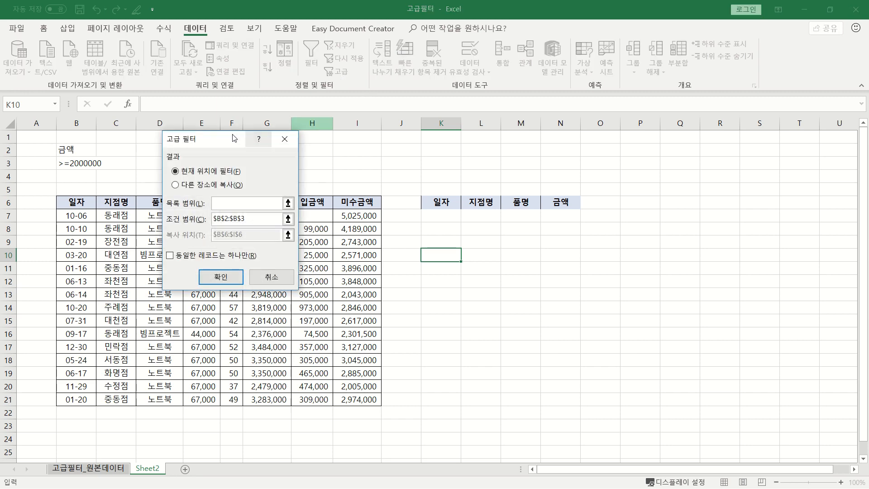
{"action": "left_click_drag", "start_coordinate": [247, 139], "coordinate": [322, 214]}
{"action": "type", "text": "데이터"}
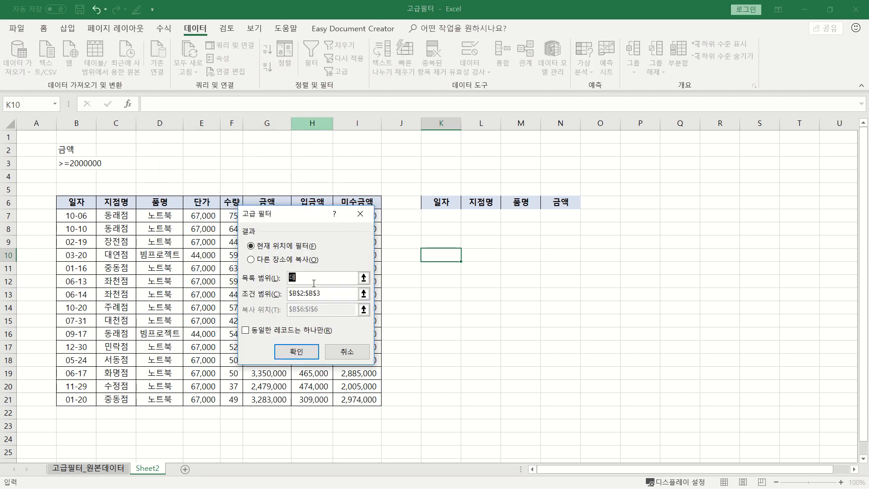
{"action": "left_click", "coordinate": [332, 294]}
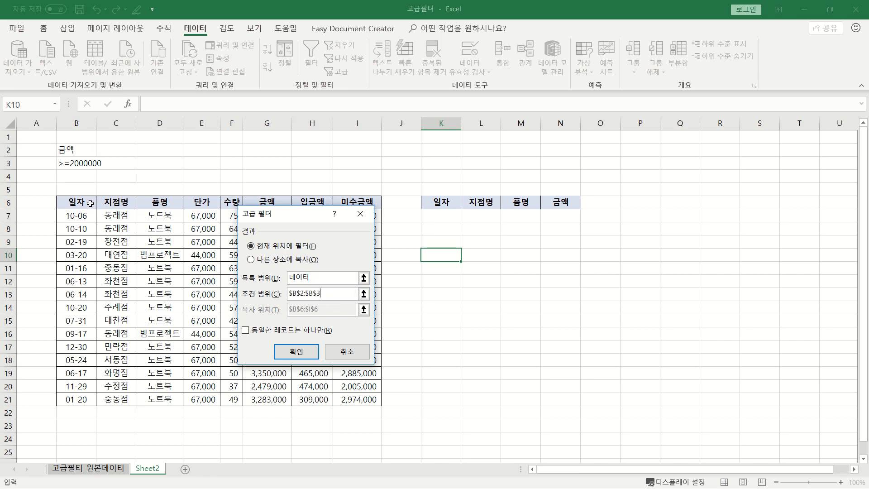
{"action": "left_click", "coordinate": [251, 260]}
{"action": "double_click", "coordinate": [340, 309]}
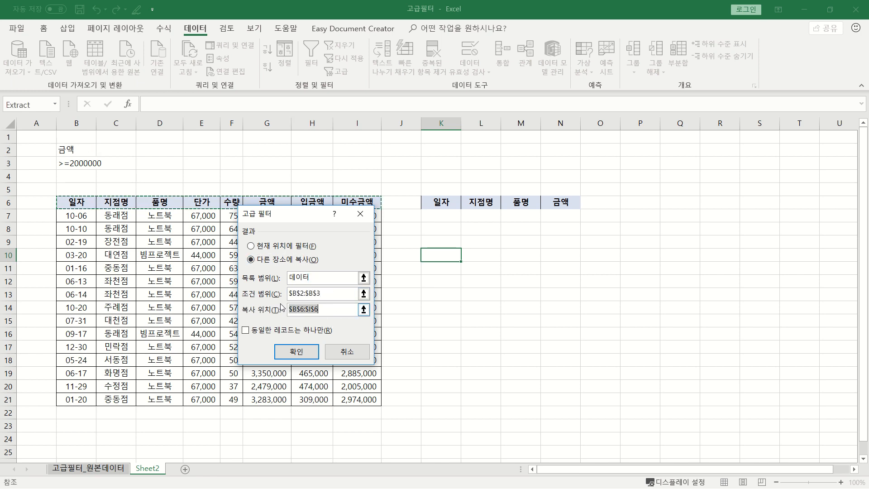
{"action": "key", "text": "BackSpace"}
{"action": "left_click_drag", "start_coordinate": [441, 199], "coordinate": [554, 201]}
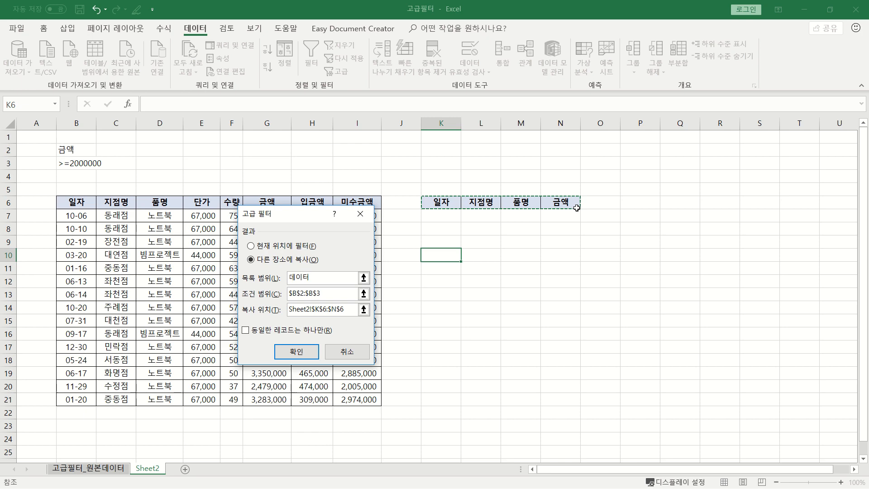
{"action": "left_click", "coordinate": [299, 351]}
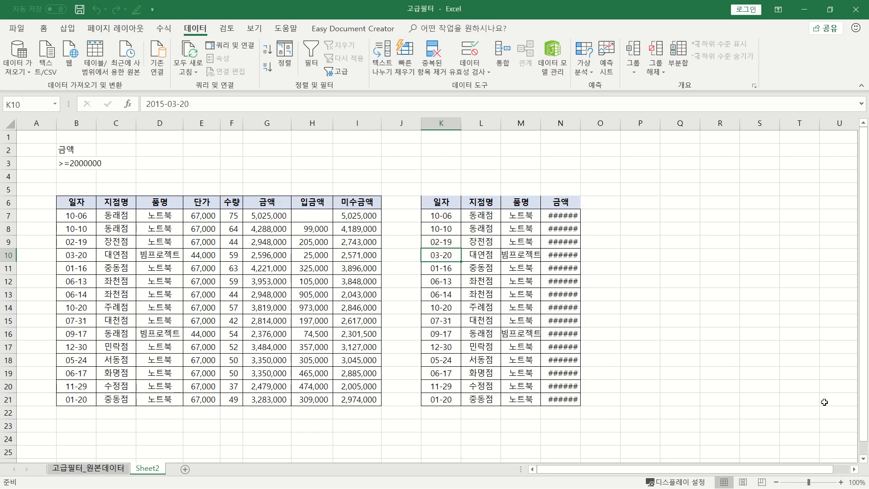
- Widen column N so the 금액 values fit, and autofit column M to its product names
{"action": "left_click_drag", "start_coordinate": [582, 123], "coordinate": [590, 123]}
{"action": "left_click", "coordinate": [695, 303]}
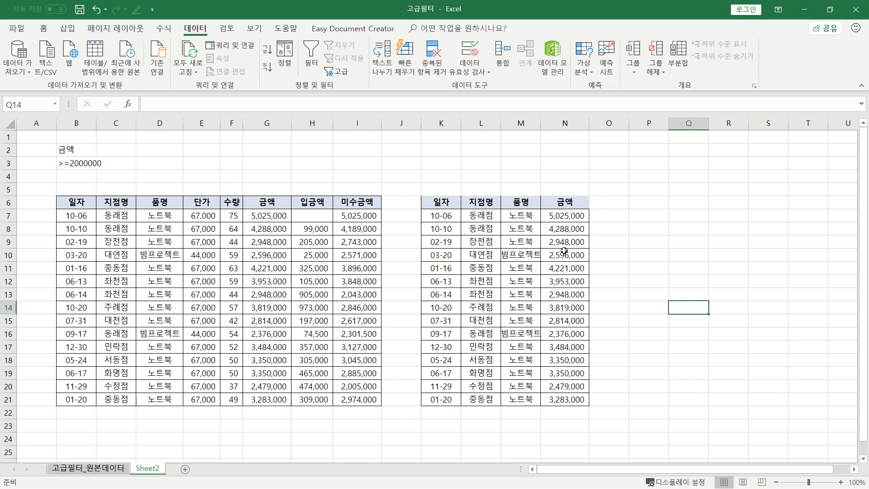
{"action": "double_click", "coordinate": [541, 121]}
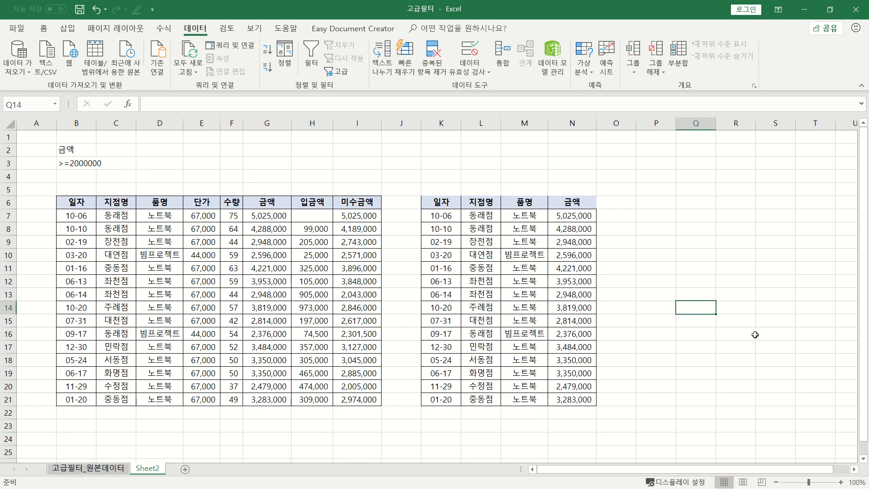
{"action": "left_click", "coordinate": [368, 429]}
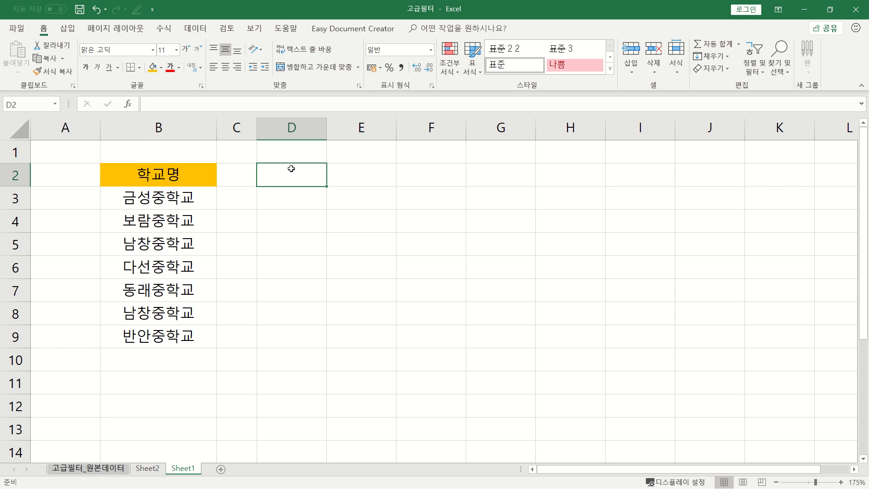
- Examine the school names in B3:B9 for repeated entries, comparing B5 with B8
{"action": "left_click_drag", "start_coordinate": [151, 199], "coordinate": [163, 336]}
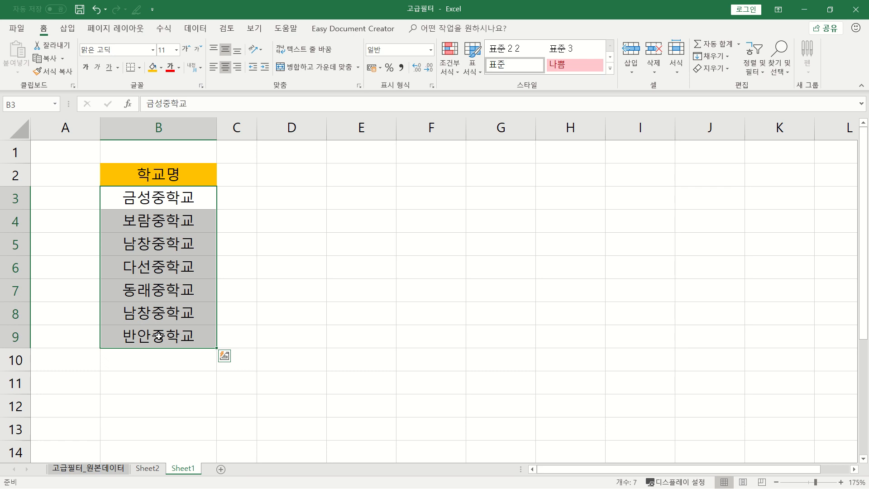
{"action": "left_click", "coordinate": [156, 200]}
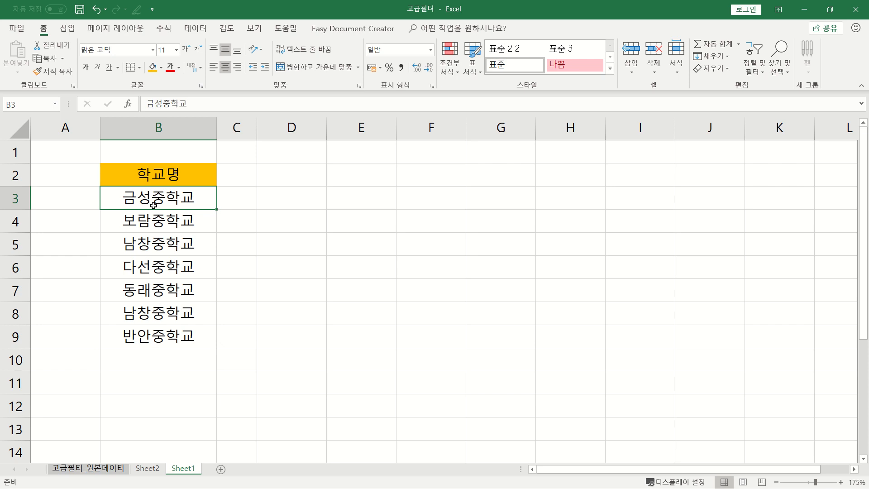
{"action": "left_click", "coordinate": [158, 242]}
{"action": "left_click", "coordinate": [144, 320]}
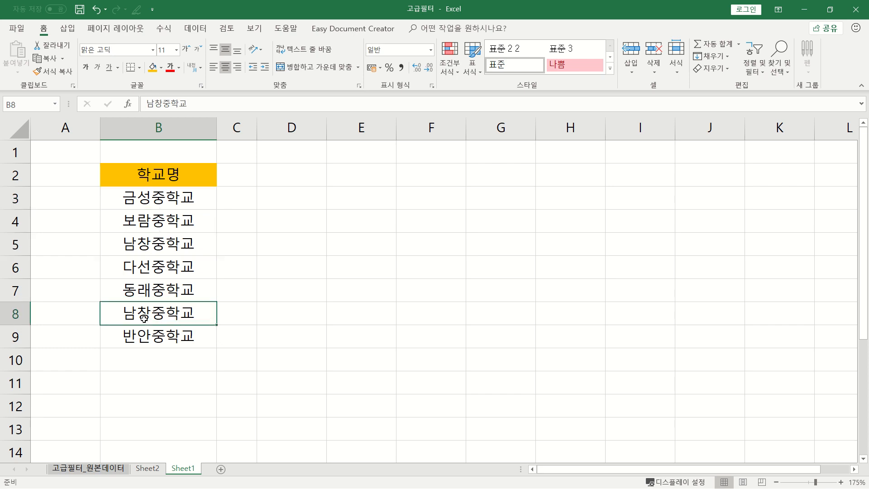
{"action": "left_click", "coordinate": [150, 245]}
{"action": "left_click", "coordinate": [134, 315]}
{"action": "left_click", "coordinate": [142, 246]}
{"action": "left_click", "coordinate": [144, 311]}
{"action": "left_click", "coordinate": [151, 246]}
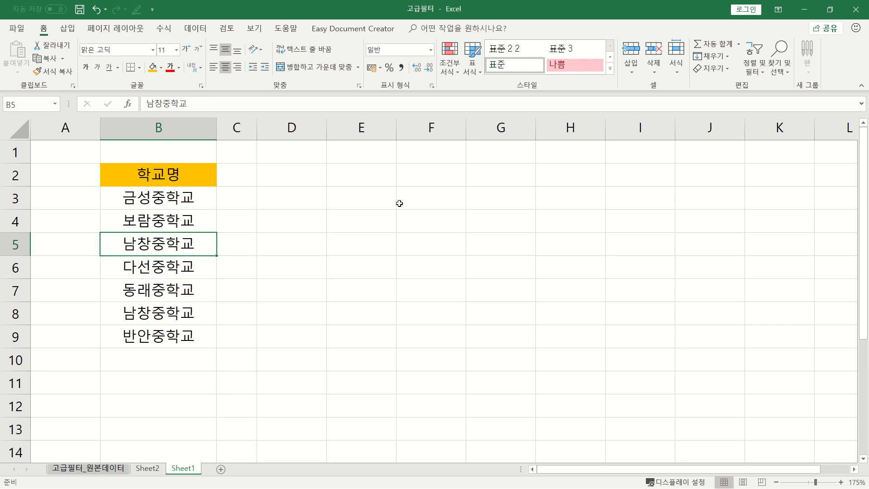
{"action": "left_click", "coordinate": [291, 178]}
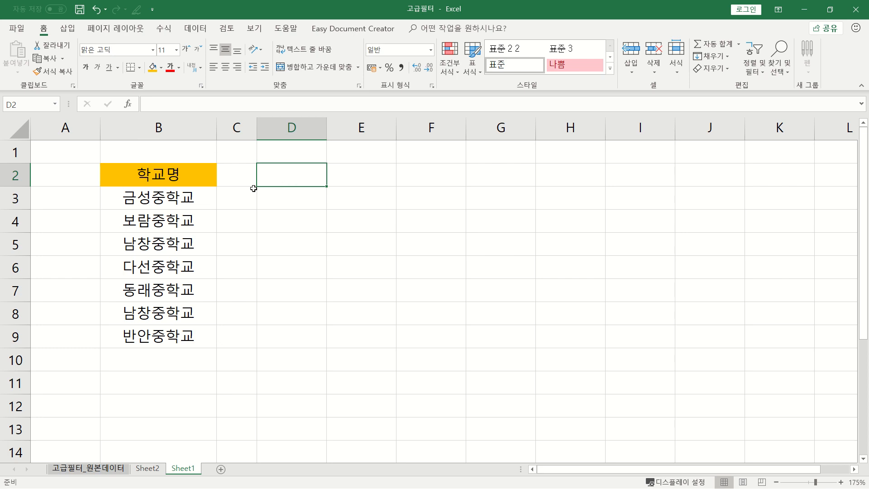
{"action": "type", "text": "학교명"}
{"action": "key", "text": "Return"}
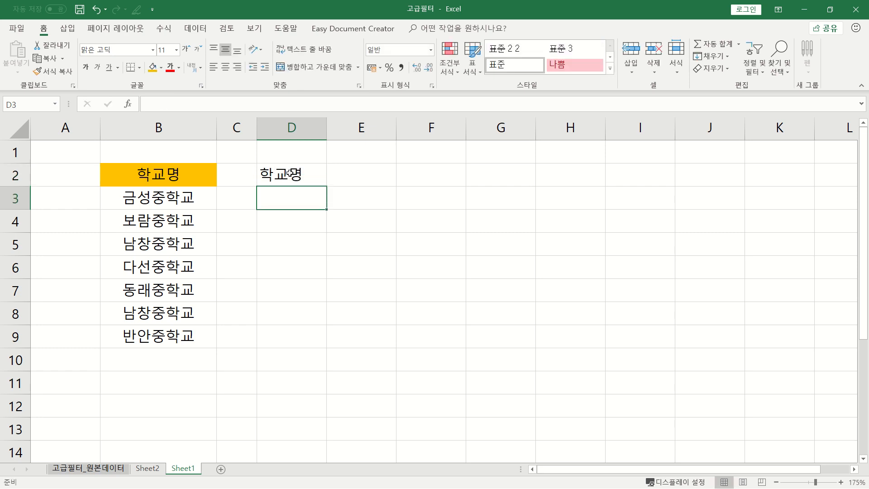
{"action": "type", "text": "금성중"}
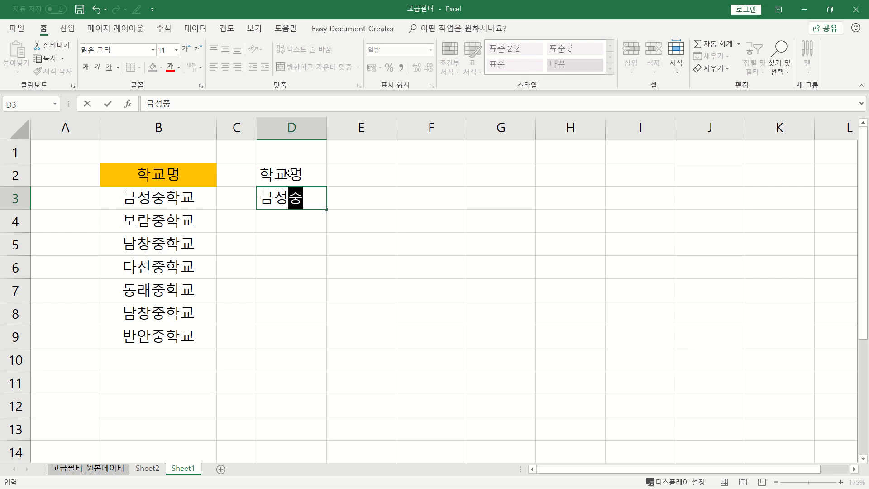
{"action": "key", "text": "Escape"}
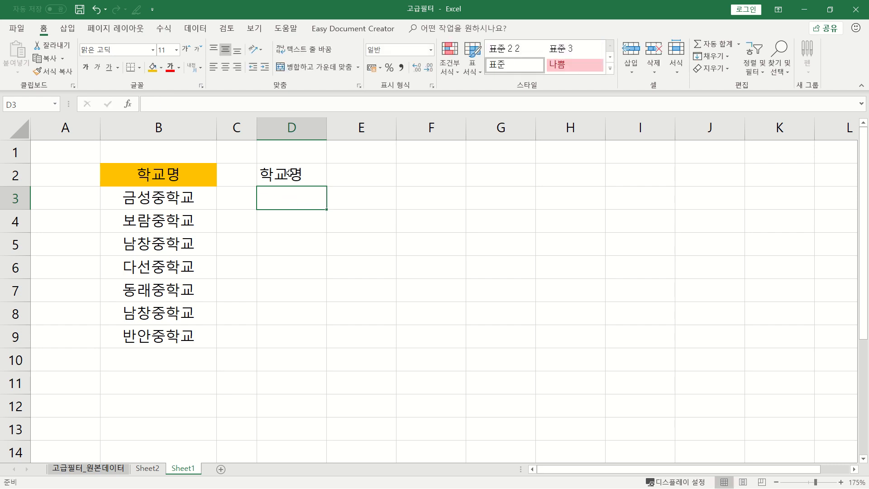
{"action": "left_click", "coordinate": [289, 173]}
{"action": "key", "text": "Delete"}
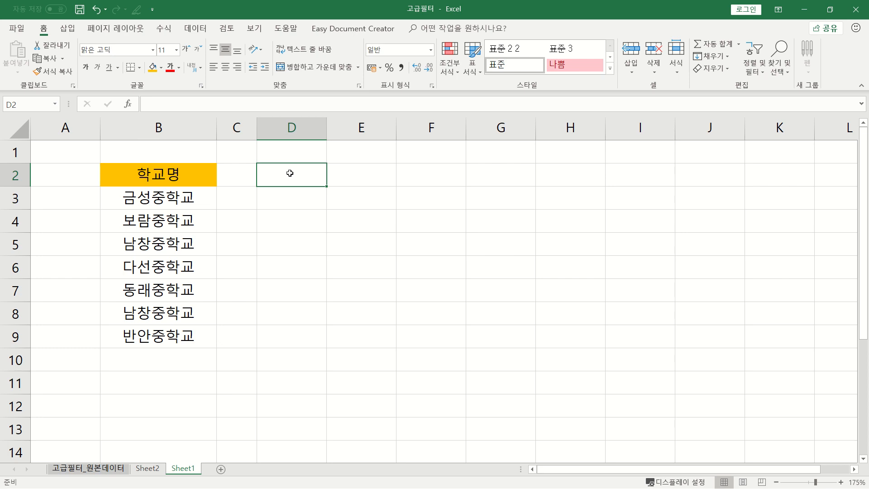
- Enter the criteria header 조건 in D2 and center it in the cell
{"action": "type", "text": "조건"}
{"action": "key", "text": "Return"}
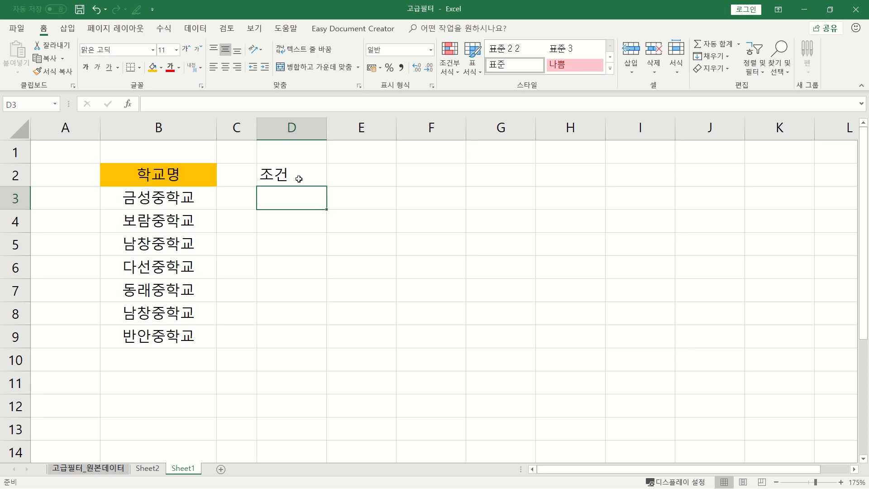
{"action": "left_click", "coordinate": [295, 180]}
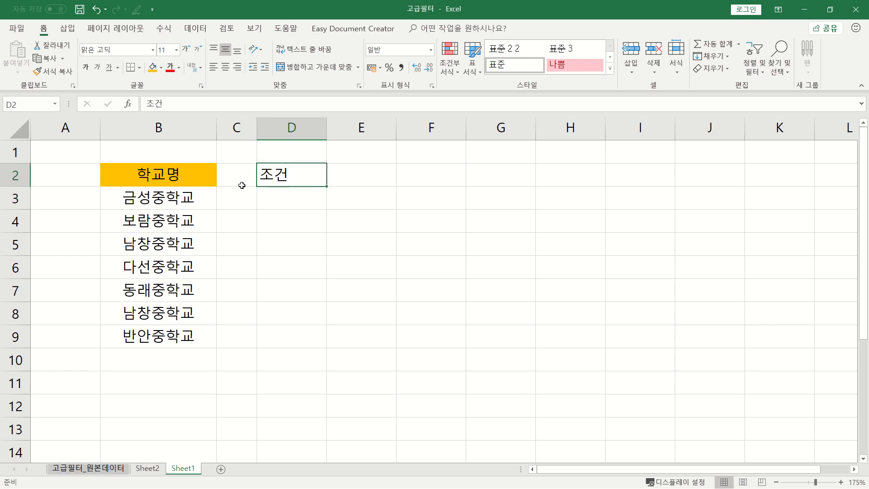
{"action": "left_click", "coordinate": [225, 68]}
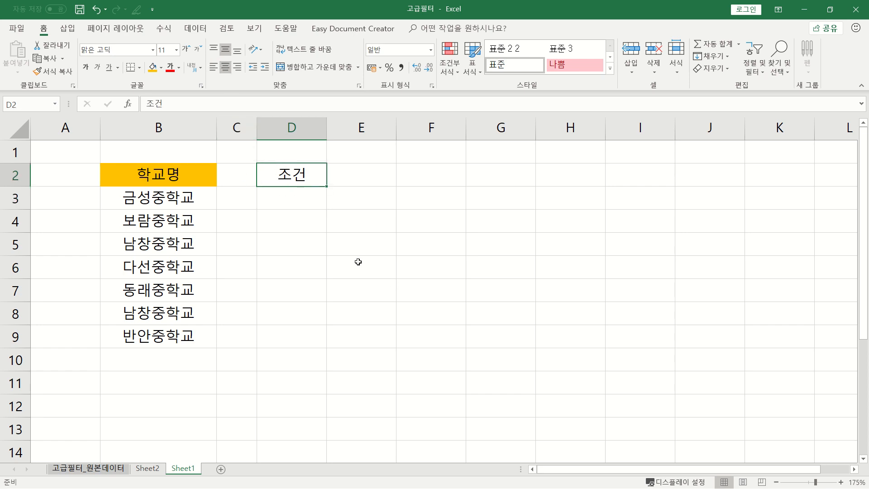
- Enter the duplicate-finding criteria formula =COUNTIF($B$3:$B$9,B3)>1 in D3
{"action": "double_click", "coordinate": [295, 198]}
{"action": "type", "text": "=co"}
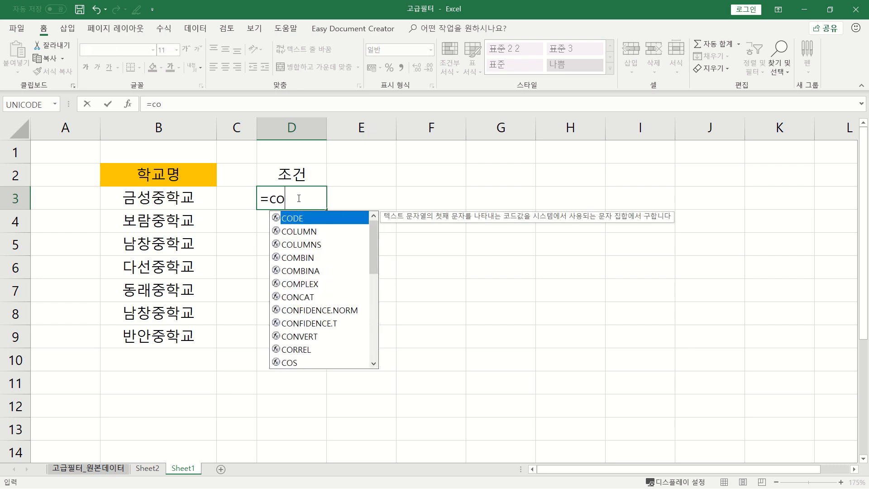
{"action": "type", "text": "untif("}
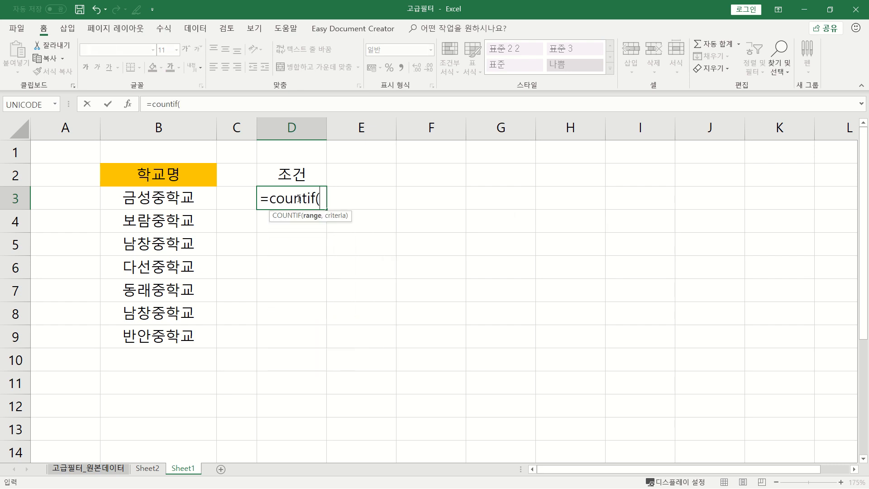
{"action": "left_click_drag", "start_coordinate": [191, 199], "coordinate": [190, 340]}
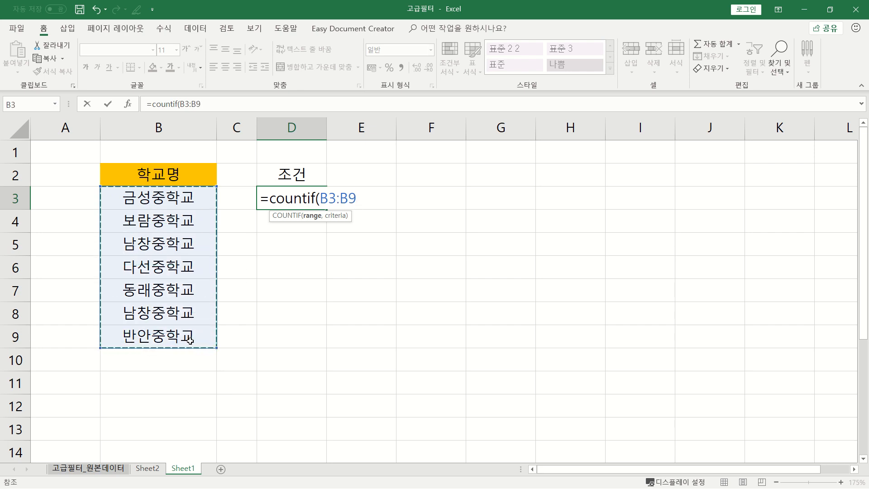
{"action": "key", "text": "F4"}
{"action": "type", "text": ","}
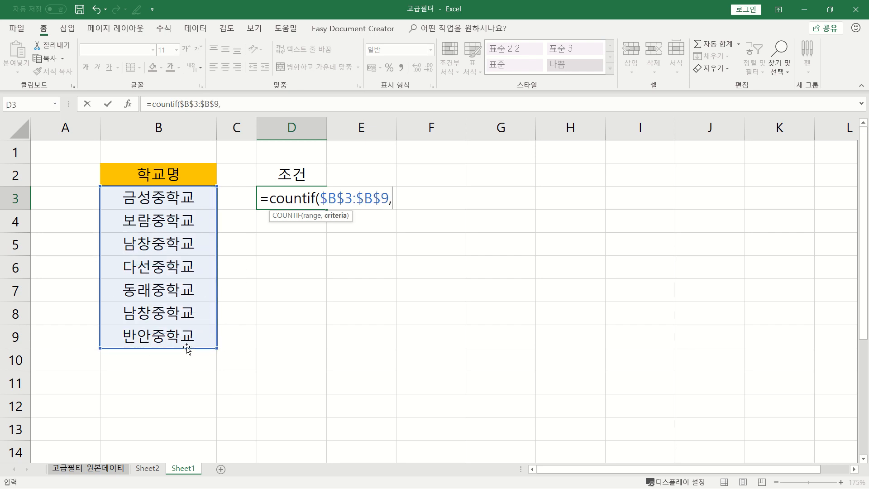
{"action": "left_click", "coordinate": [187, 198]}
{"action": "type", "text": ")>1"}
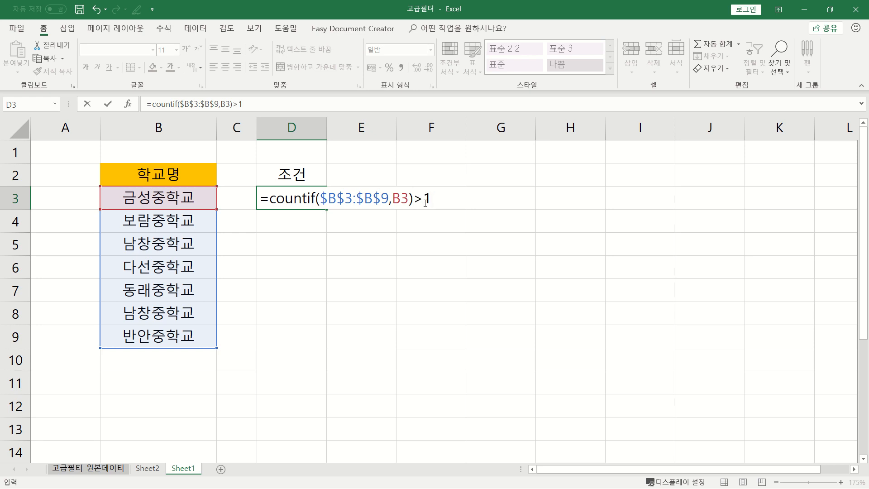
{"action": "key", "text": "BackSpace"}
{"action": "type", "text": "=2"}
{"action": "key", "text": "BackSpace"}
{"action": "key", "text": "Return"}
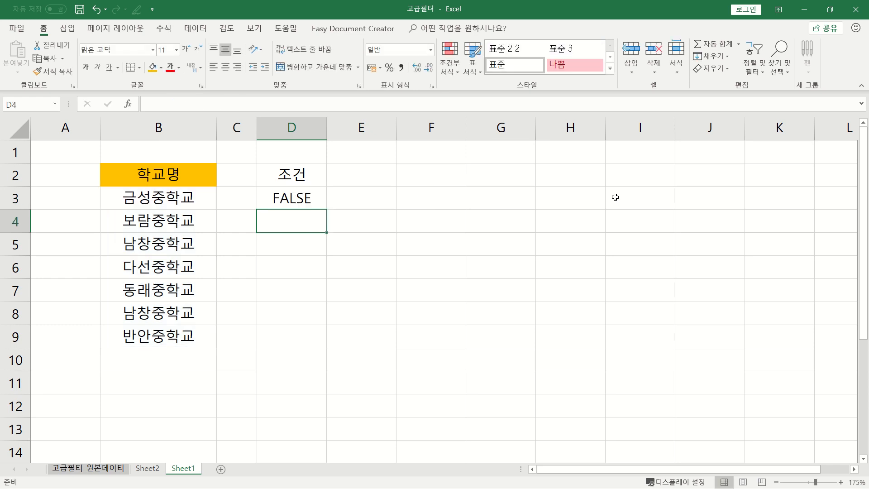
- Review the formula in D3 and its relative reference to the first school name in B3
{"action": "left_click", "coordinate": [303, 201]}
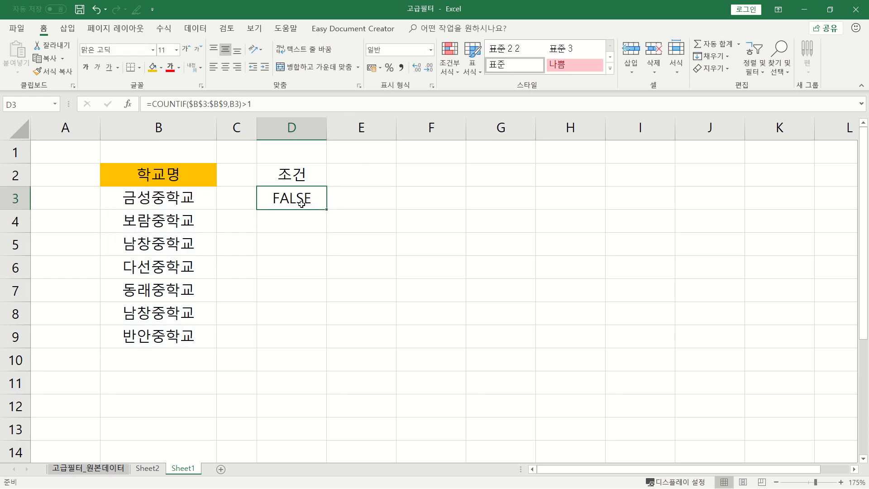
{"action": "left_click", "coordinate": [186, 198]}
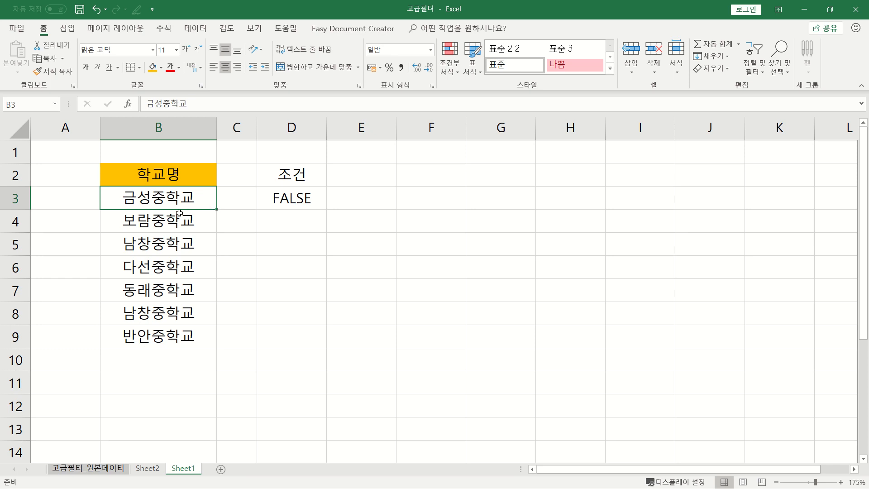
{"action": "left_click", "coordinate": [285, 199]}
{"action": "double_click", "coordinate": [285, 199]}
{"action": "left_click_drag", "start_coordinate": [407, 199], "coordinate": [422, 198]}
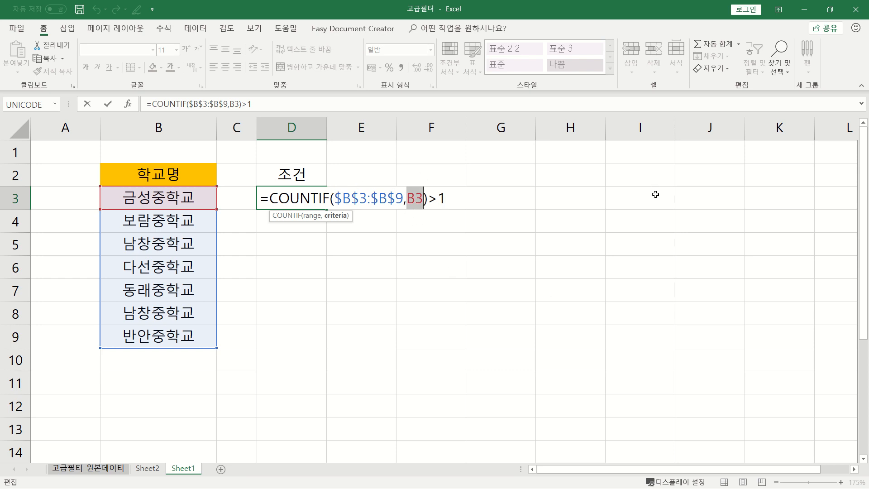
{"action": "key", "text": "ctrl+Return"}
{"action": "left_click", "coordinate": [464, 195]}
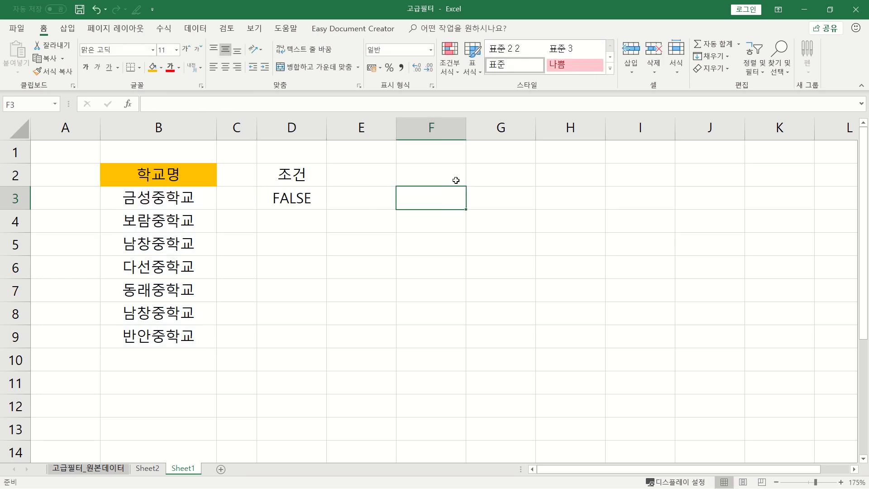
- Run Advanced Filter on list range B2:B9 with criteria range D2:D3, copying unique records only to D5
{"action": "left_click", "coordinate": [291, 256]}
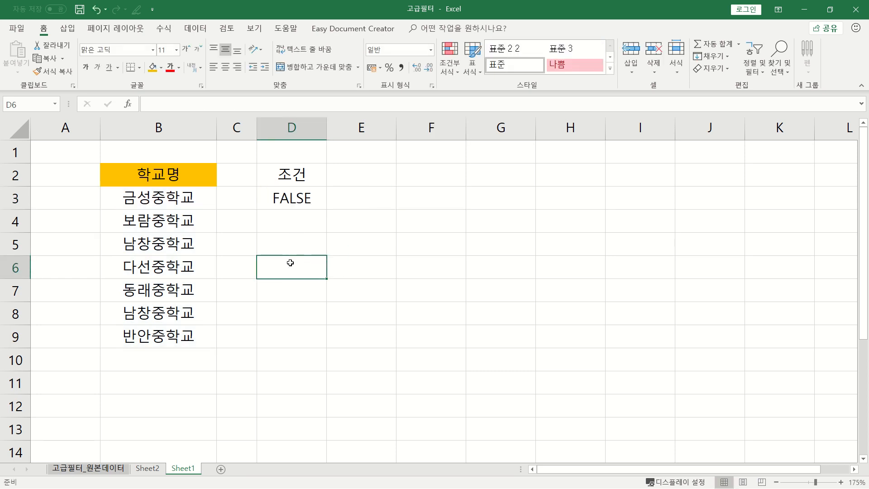
{"action": "left_click", "coordinate": [195, 29]}
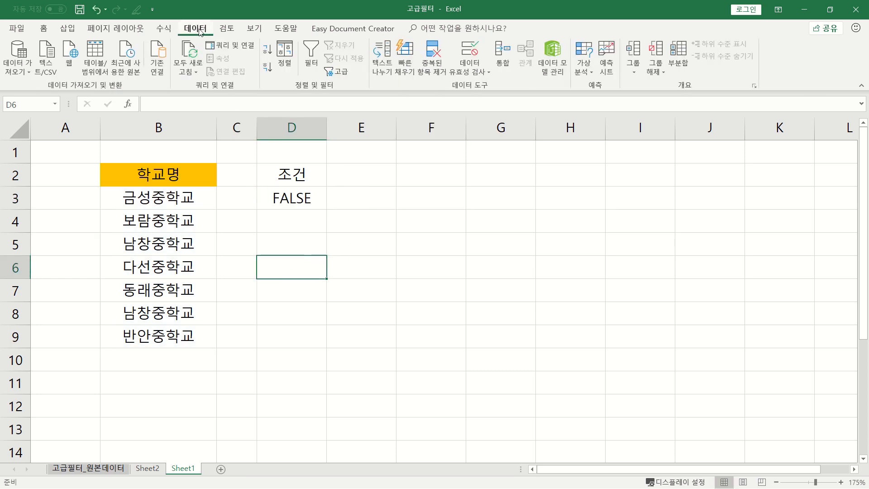
{"action": "left_click", "coordinate": [336, 72]}
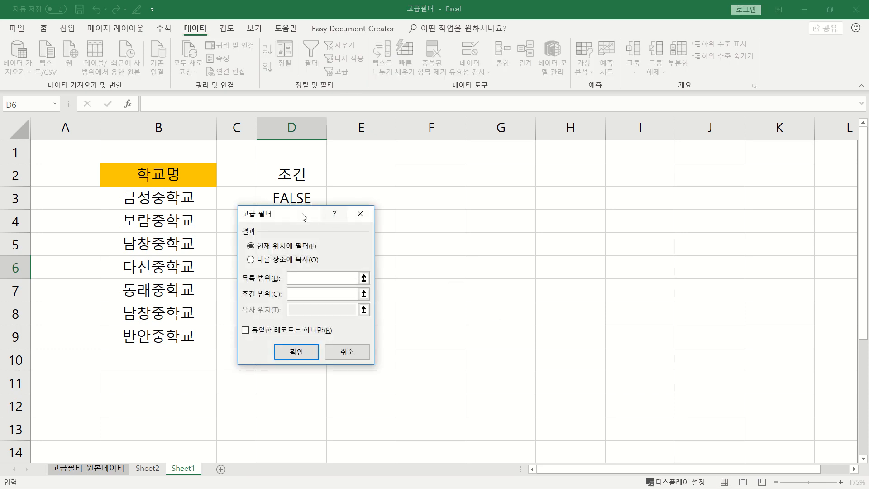
{"action": "left_click_drag", "start_coordinate": [317, 213], "coordinate": [424, 176]}
{"action": "left_click_drag", "start_coordinate": [176, 177], "coordinate": [185, 340]}
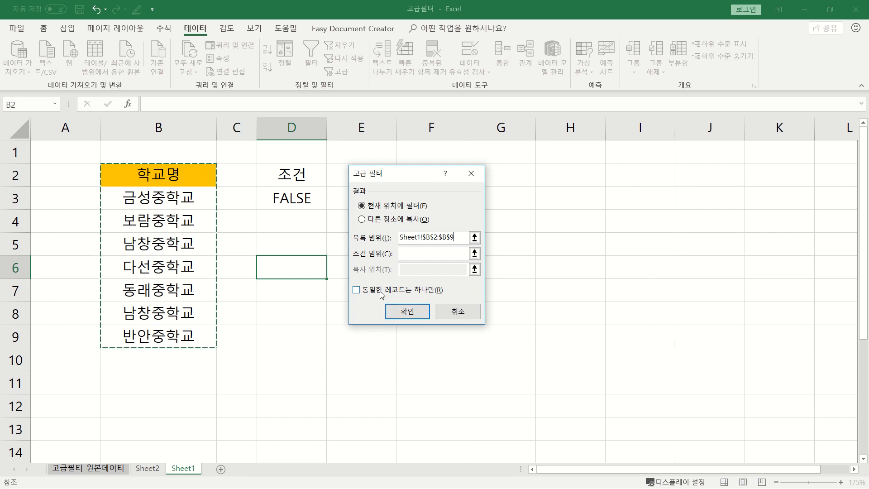
{"action": "left_click", "coordinate": [418, 253]}
{"action": "left_click_drag", "start_coordinate": [303, 179], "coordinate": [302, 195]}
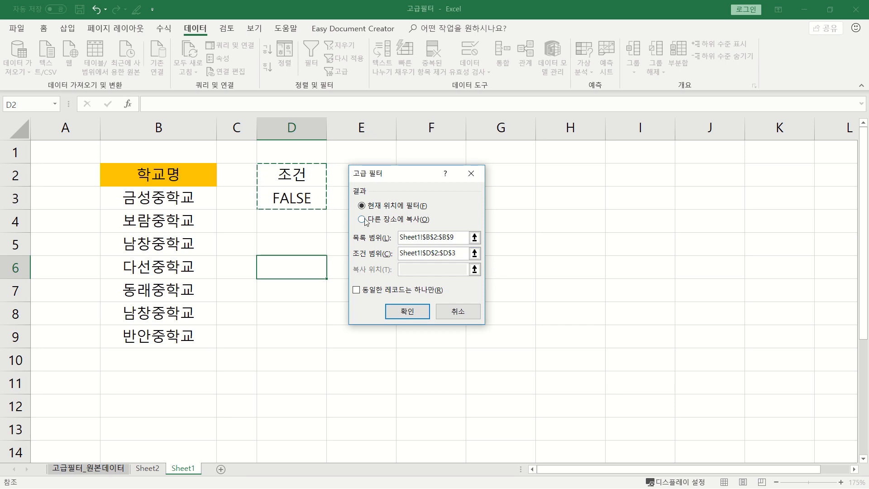
{"action": "left_click", "coordinate": [361, 220]}
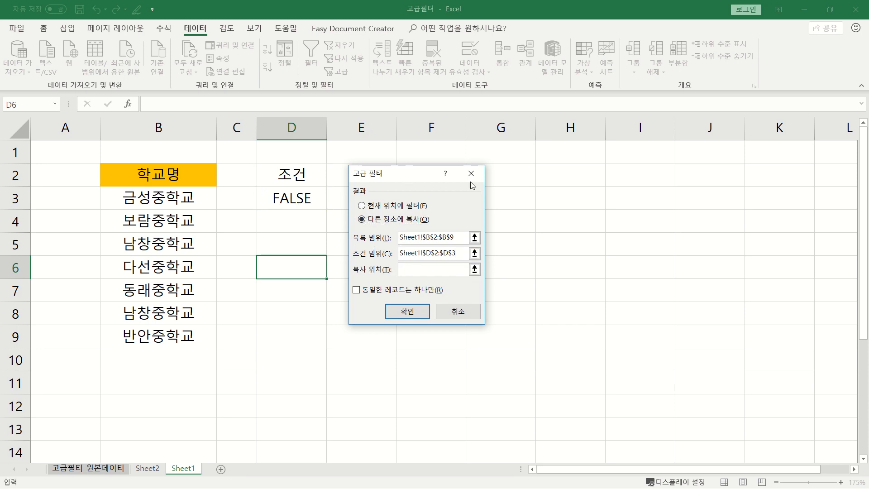
{"action": "left_click_drag", "start_coordinate": [470, 181], "coordinate": [607, 190]}
{"action": "left_click", "coordinate": [286, 242]}
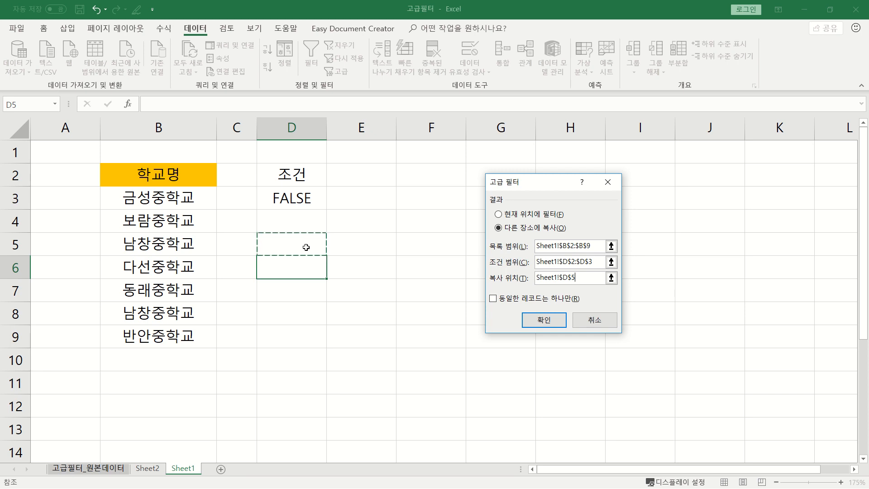
{"action": "left_click", "coordinate": [493, 298]}
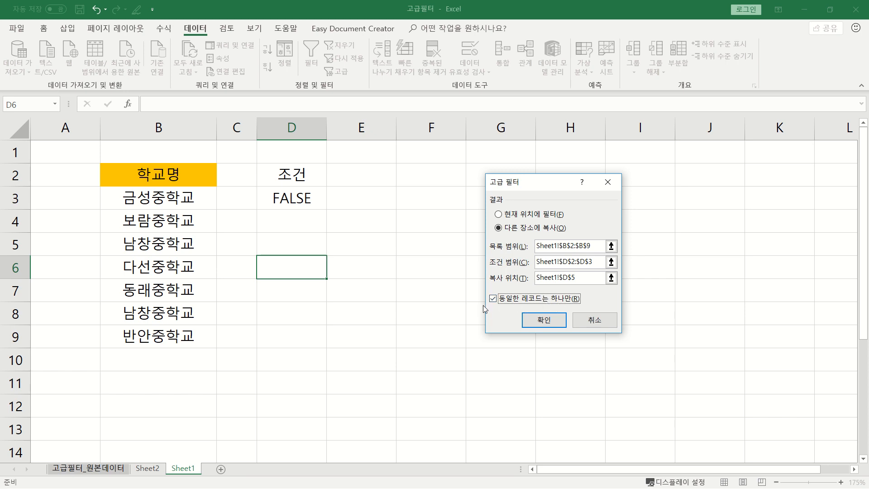
{"action": "left_click", "coordinate": [546, 322]}
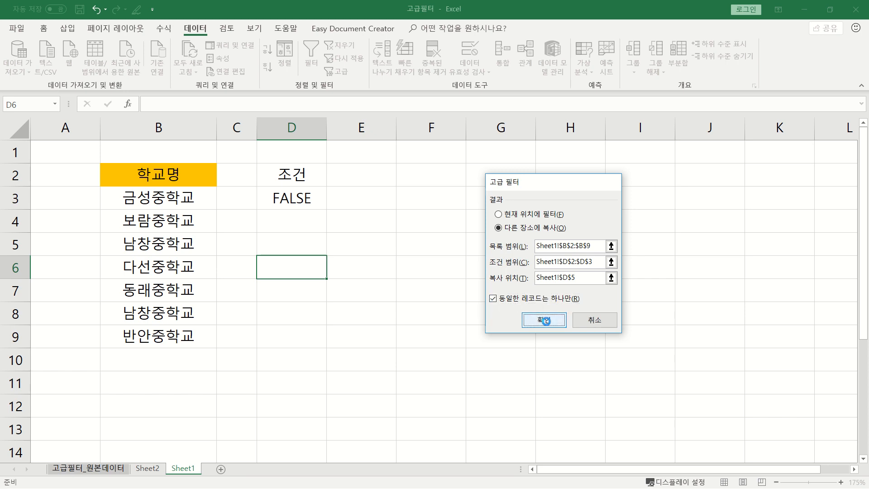
- Compare the extracted school name with the source list and widen column D so the name fits
{"action": "left_click", "coordinate": [344, 321]}
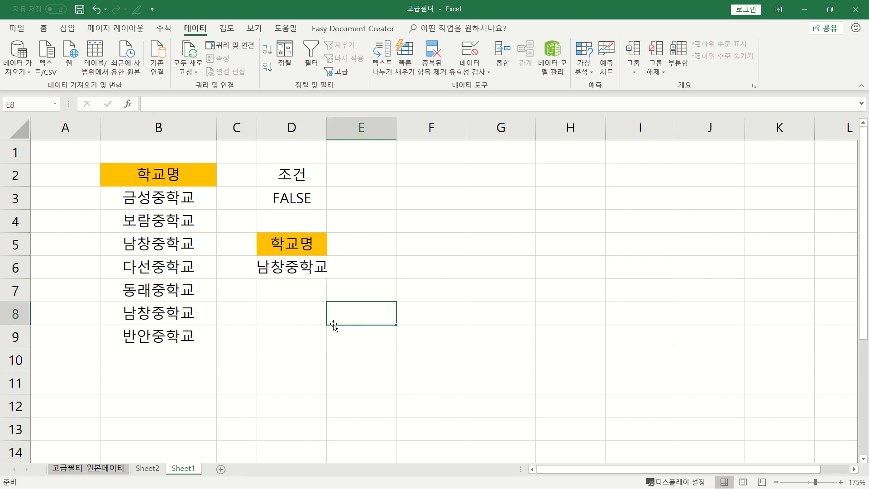
{"action": "left_click", "coordinate": [190, 200]}
{"action": "left_click", "coordinate": [161, 246]}
{"action": "left_click", "coordinate": [156, 320]}
{"action": "left_click", "coordinate": [290, 268]}
{"action": "left_click_drag", "start_coordinate": [327, 127], "coordinate": [350, 128]}
{"action": "left_click", "coordinate": [437, 291]}
{"action": "left_click", "coordinate": [357, 271]}
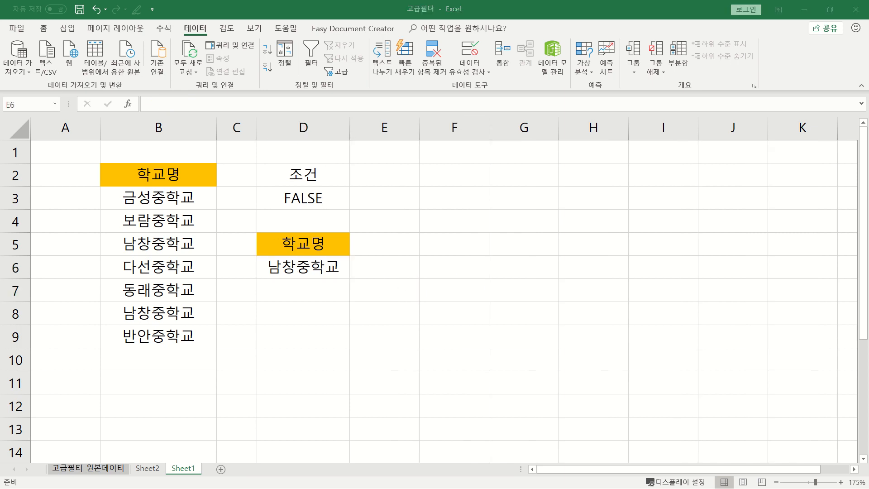